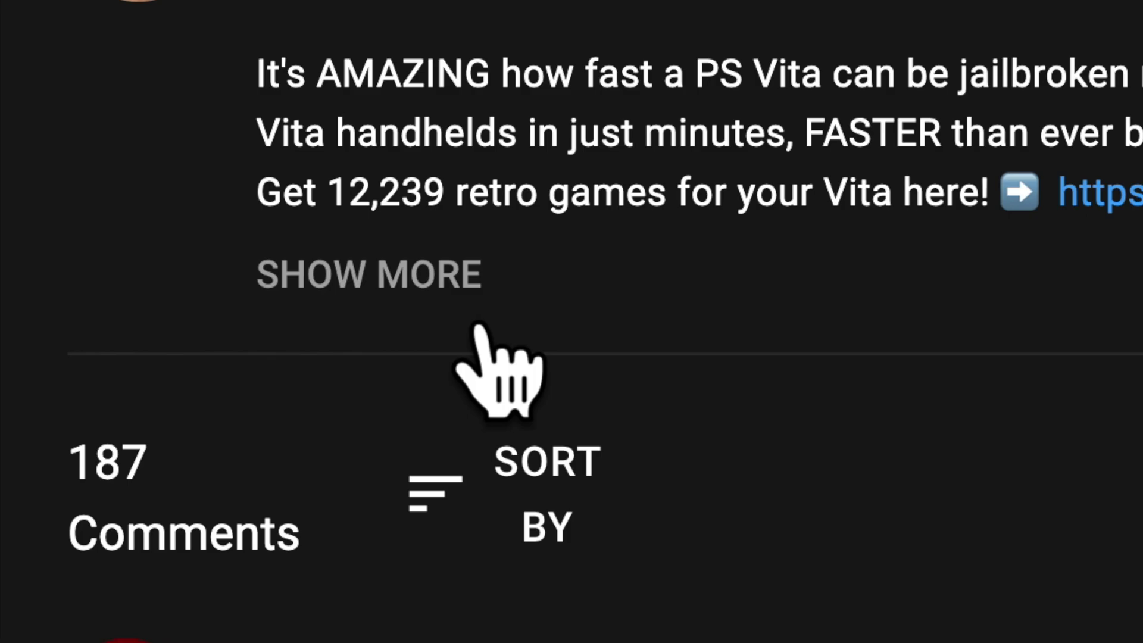
# Reveal the full description text under the YouTube tutorial video
pyautogui.click(444, 271)
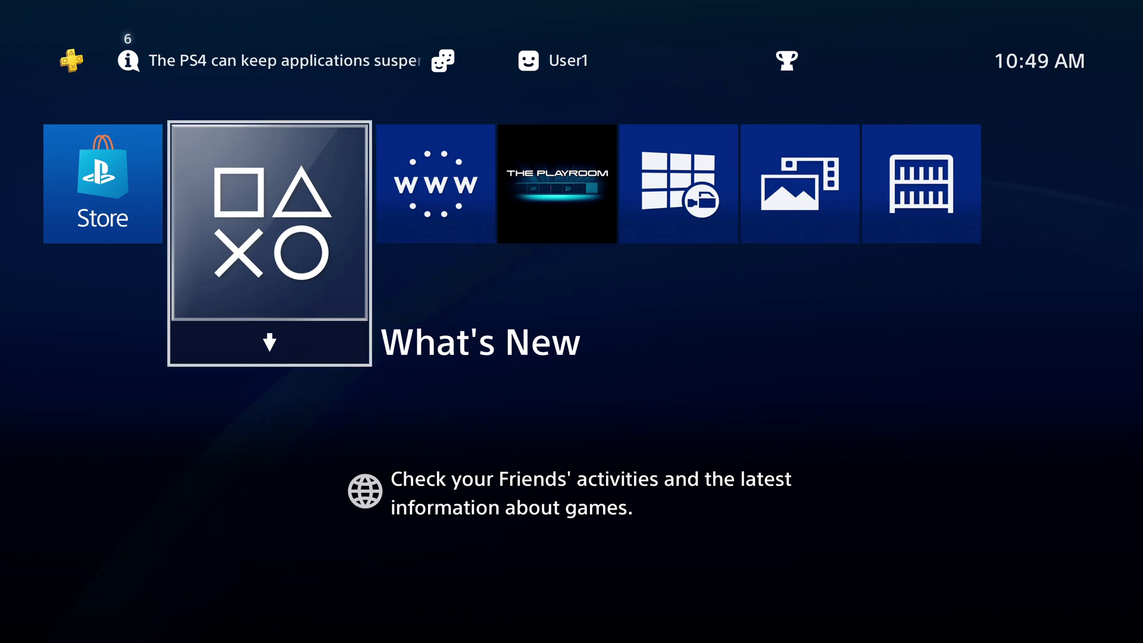
# Launch the Internet Browser from the home row and load the HAKKURAIFU | PS4xploit bookmark
pyautogui.press('Right')
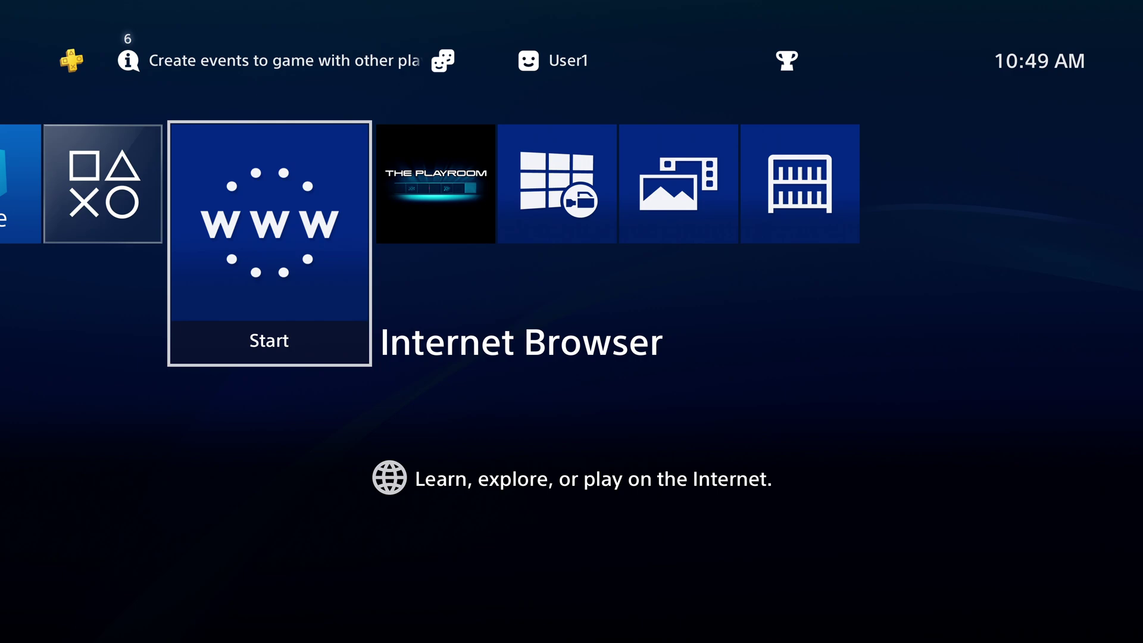
pyautogui.press('Return')
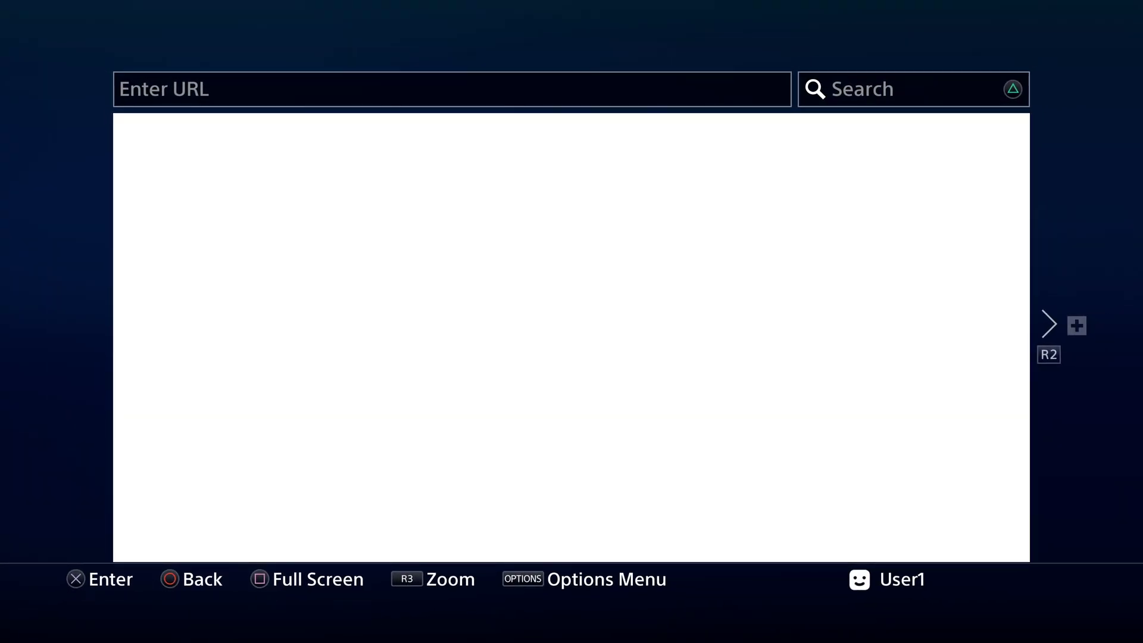
pyautogui.press('Menu')
pyautogui.press('Up')
pyautogui.press('Return')
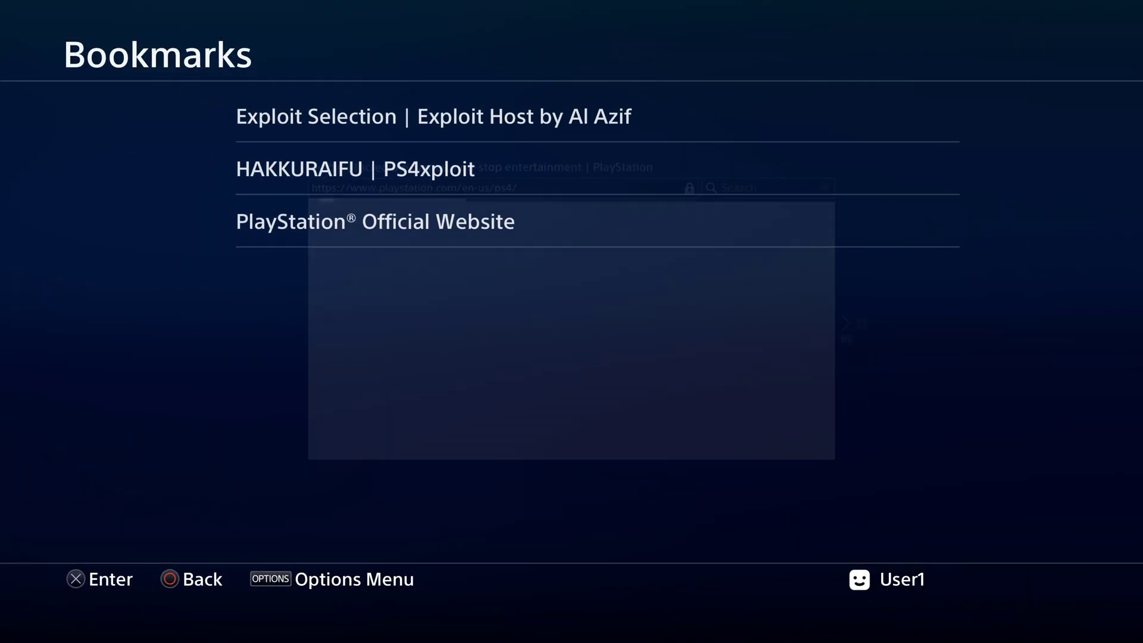
pyautogui.press('Down')
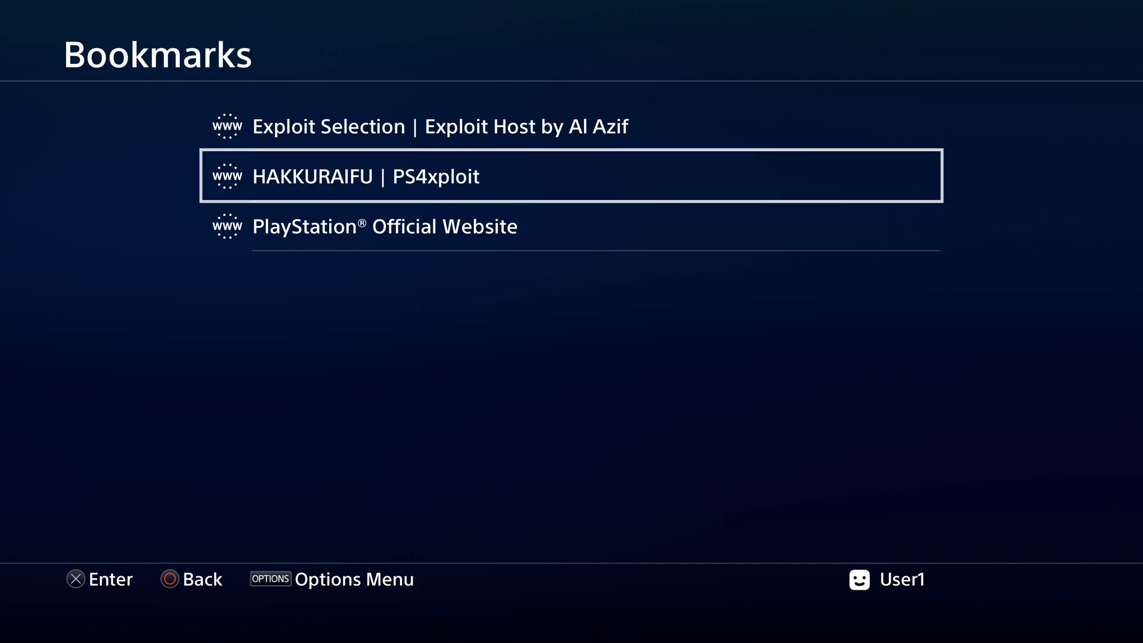
pyautogui.press('Escape')
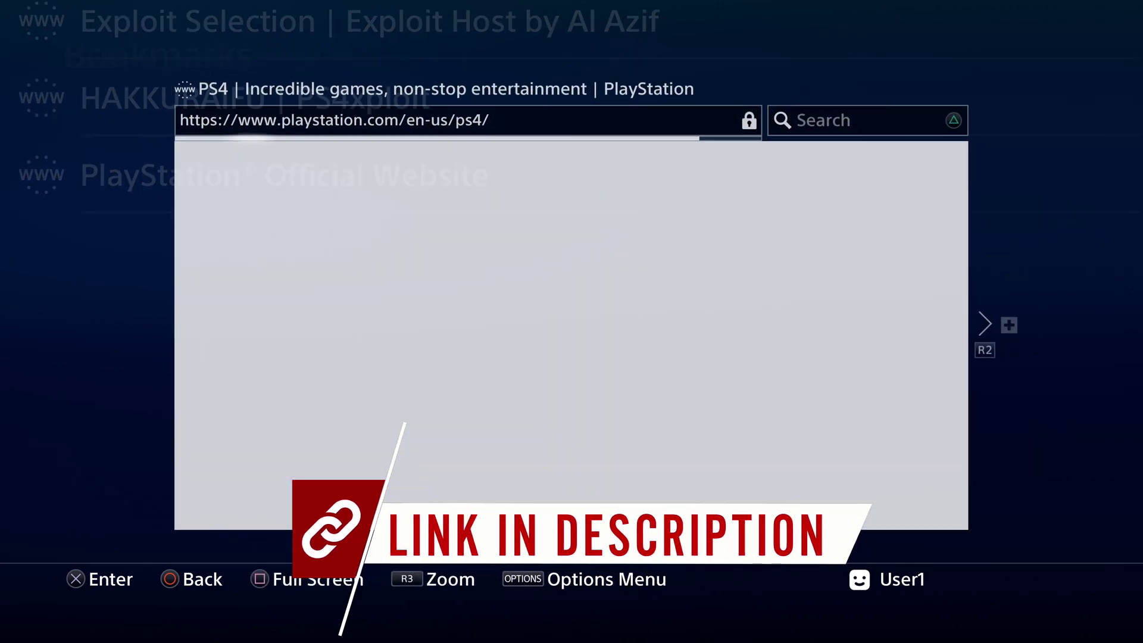
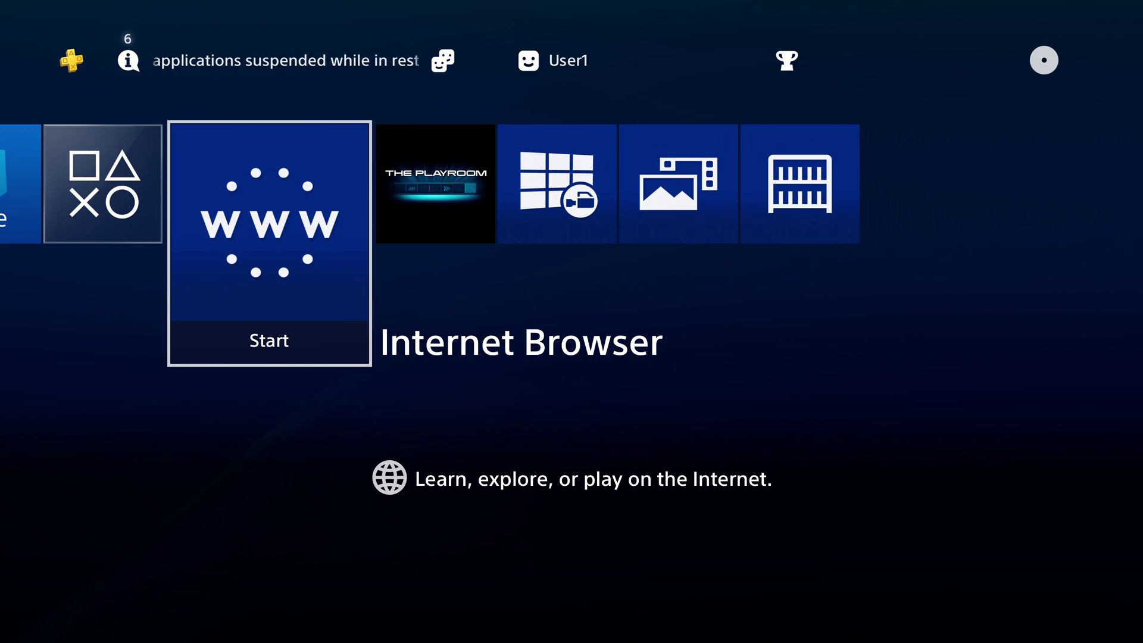
# Move the home screen selection from Internet Browser to the Tempest 4000 tile
pyautogui.press('Left')
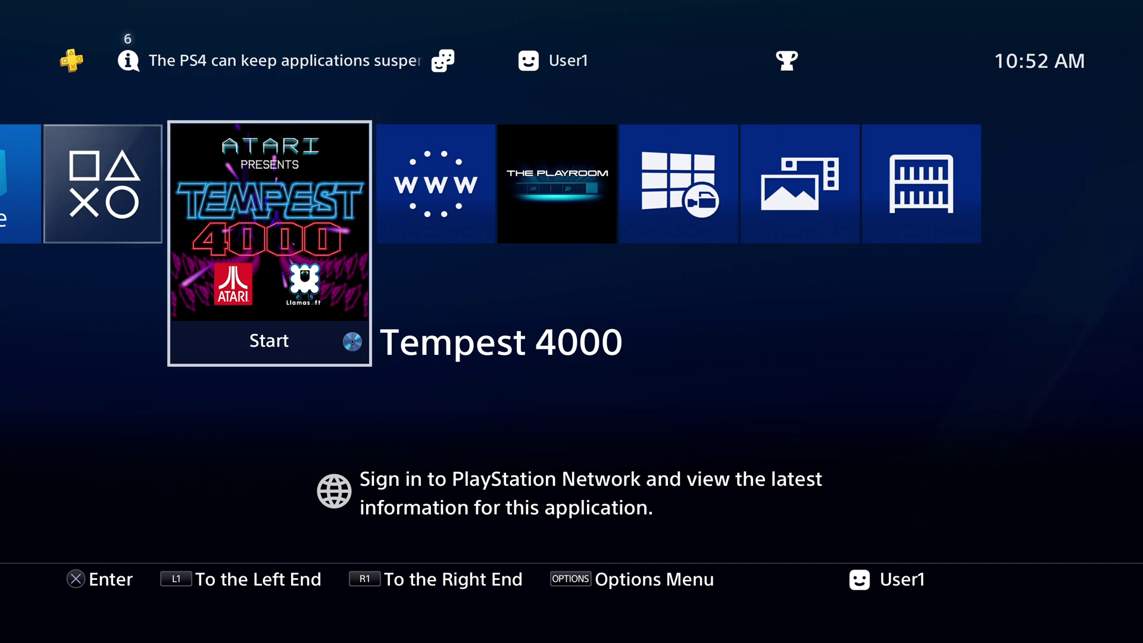
# Launch Tempest 4000, then move the selection to the Internet Browser tile
pyautogui.press('Return')
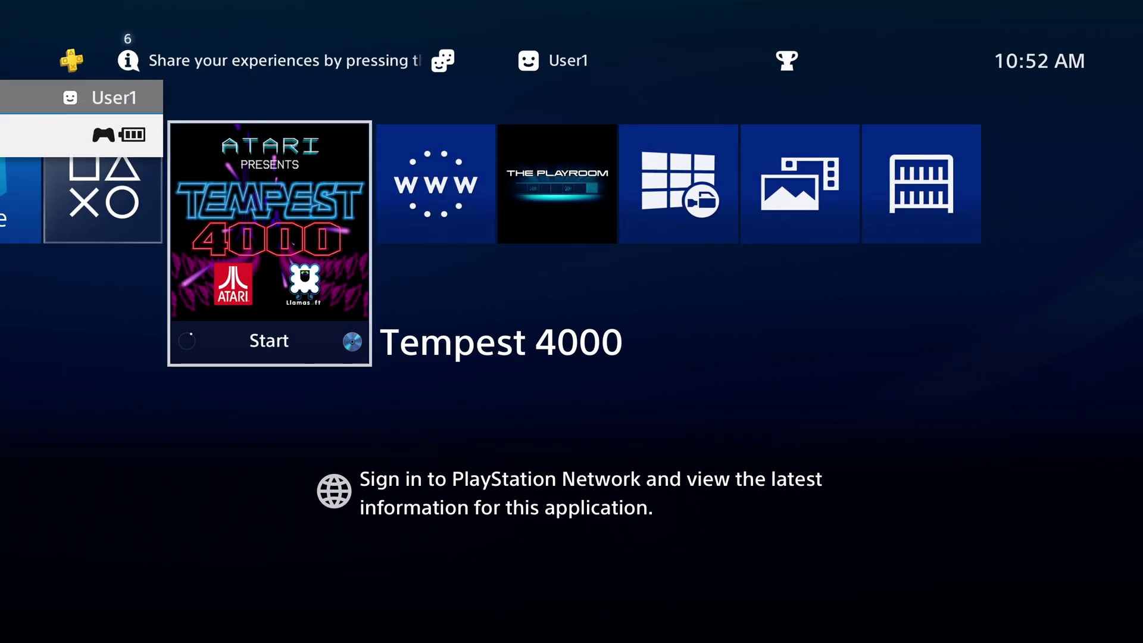
pyautogui.press('Right')
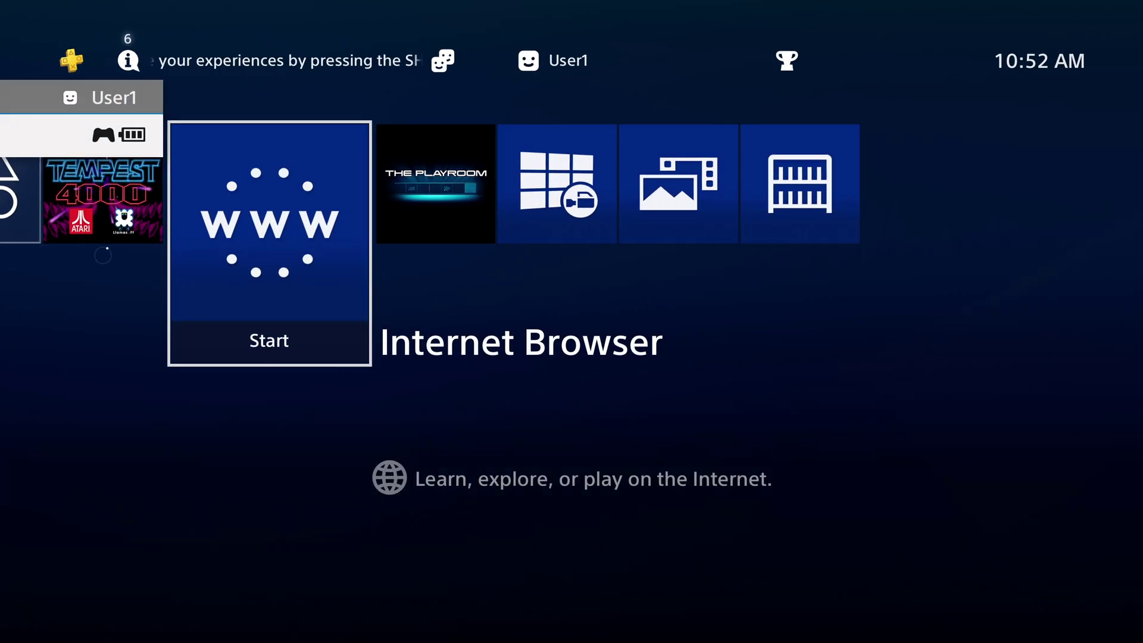
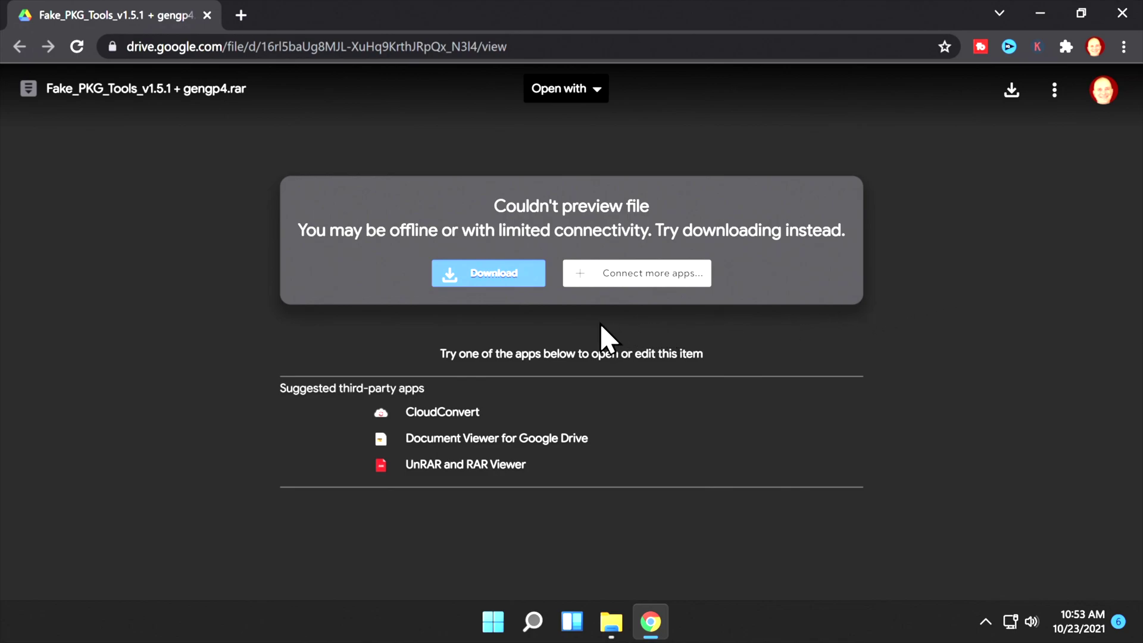
# Download the Fake_PKG_Tools_v1.5.1 + gengp4.rar archive from the Google Drive preview page
pyautogui.click(497, 277)
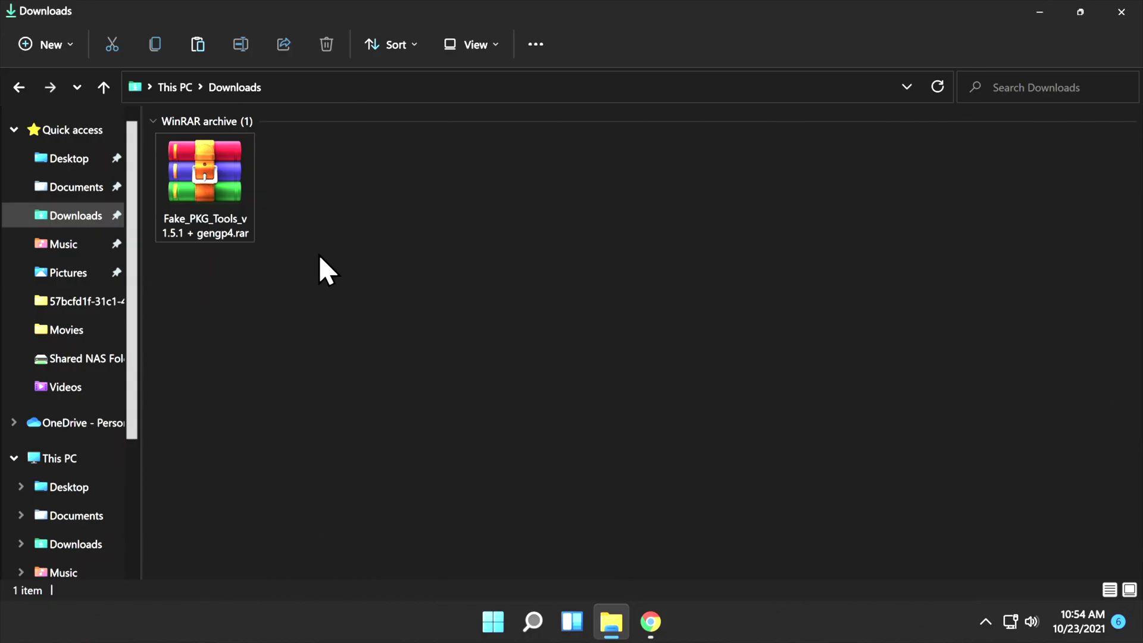
# Extract the Fake_PKG_Tools_v1.5.1 + gengp4.rar archive into Downloads, then delete the archive
pyautogui.rightClick(208, 179)
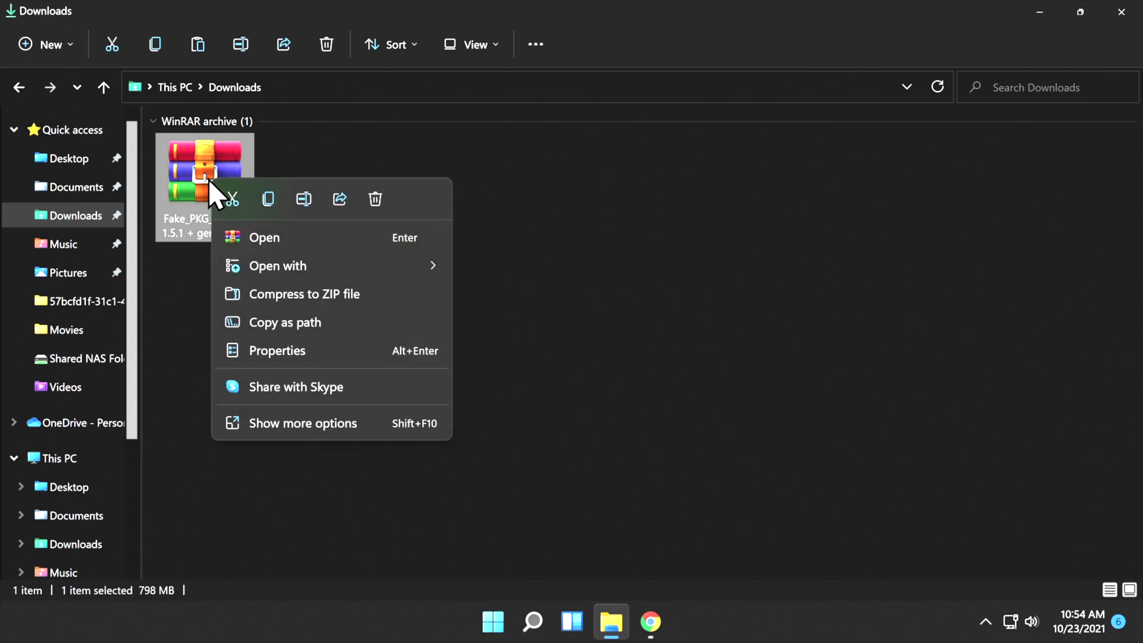
pyautogui.click(316, 420)
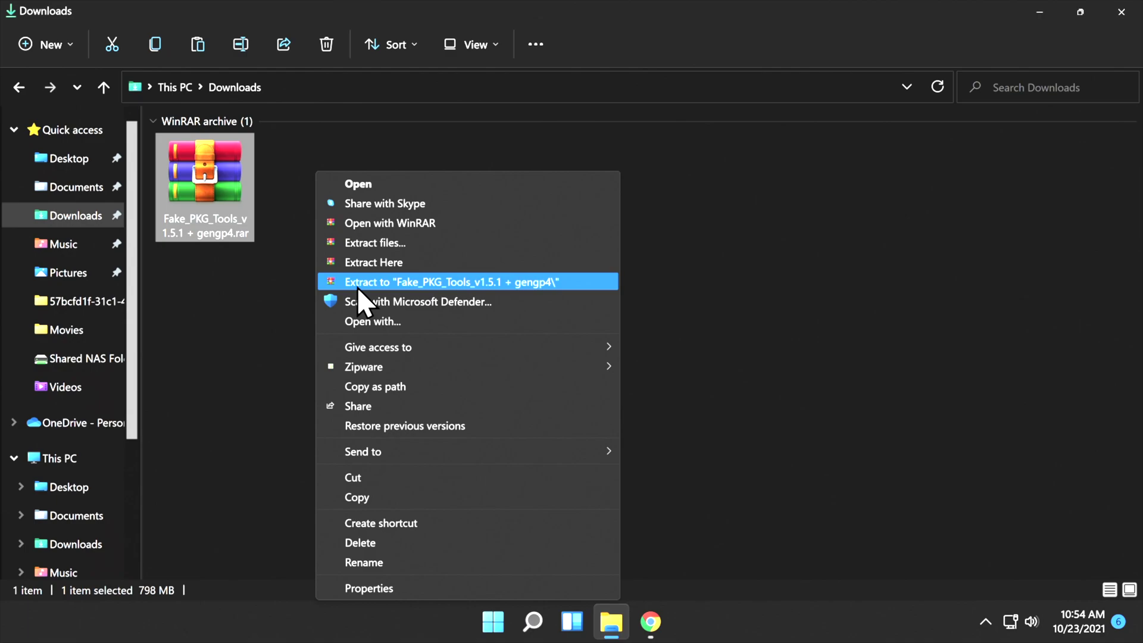
pyautogui.click(366, 262)
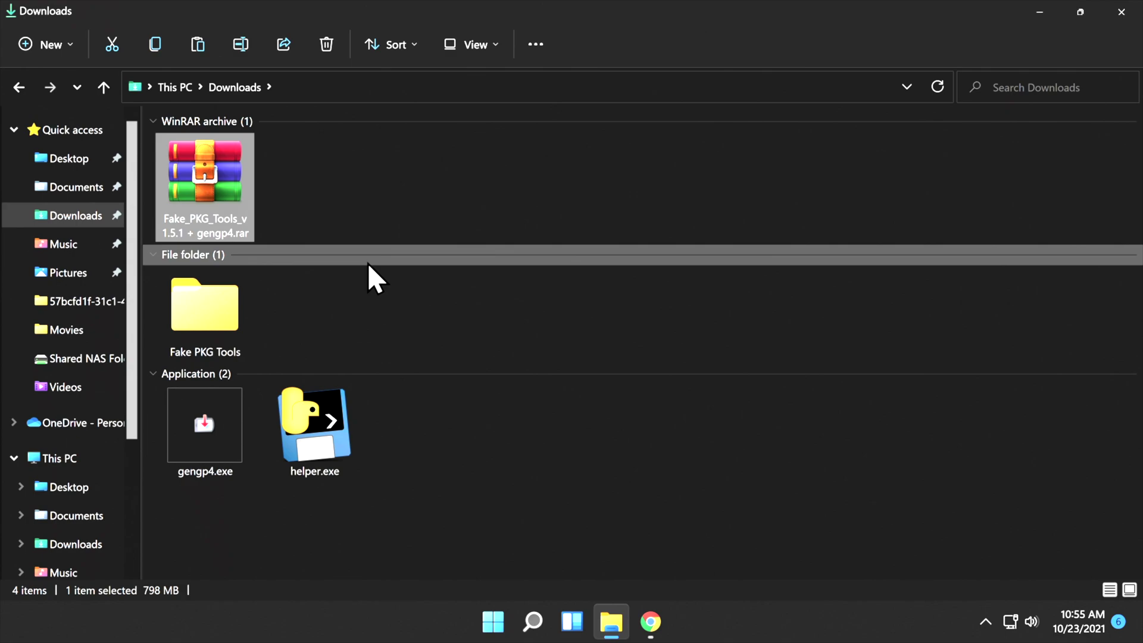
pyautogui.rightClick(206, 191)
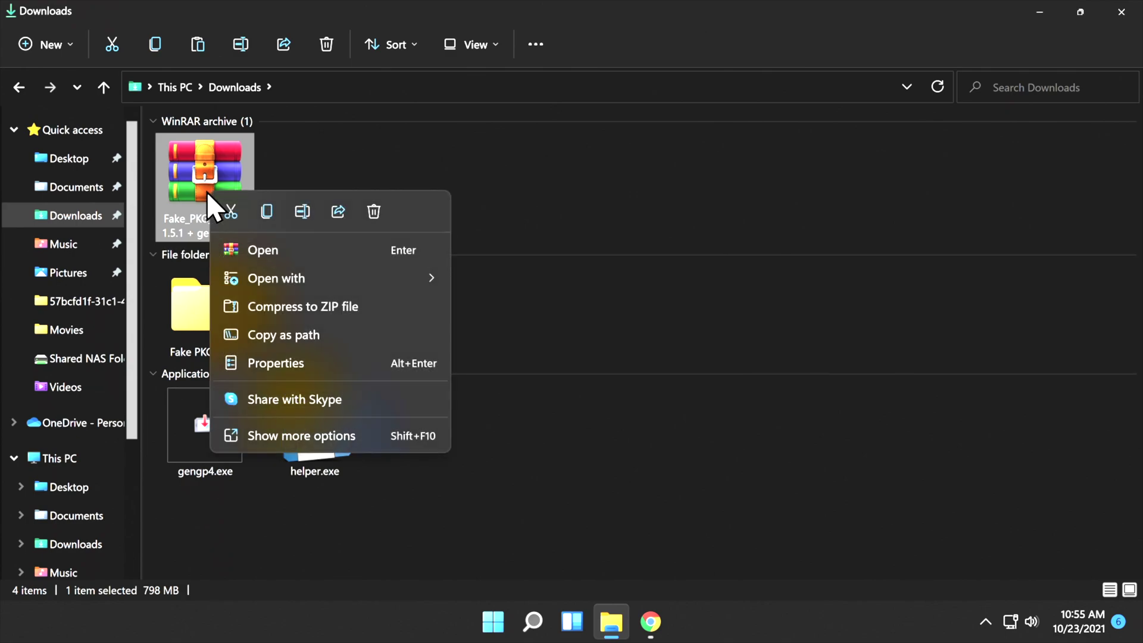
pyautogui.click(370, 212)
# Place Downloads beside SUBSCRIBE (D:), showing CUSA09856-app, CUSA09856-patch and CUSA09856.complete
pyautogui.press('super+Down')
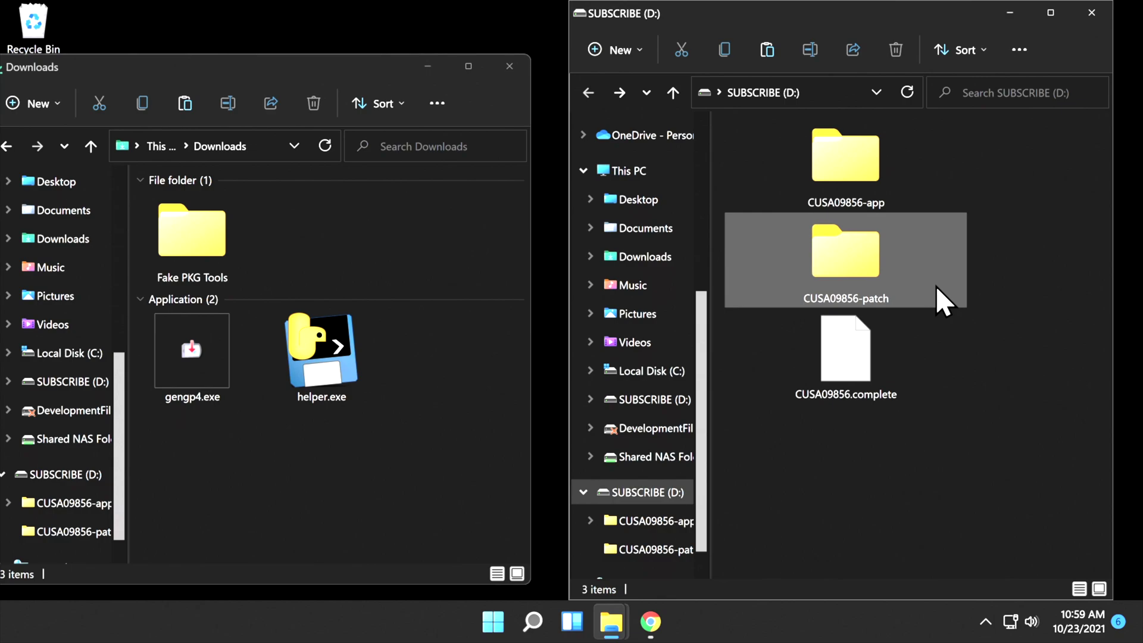
pyautogui.moveTo(943, 285)
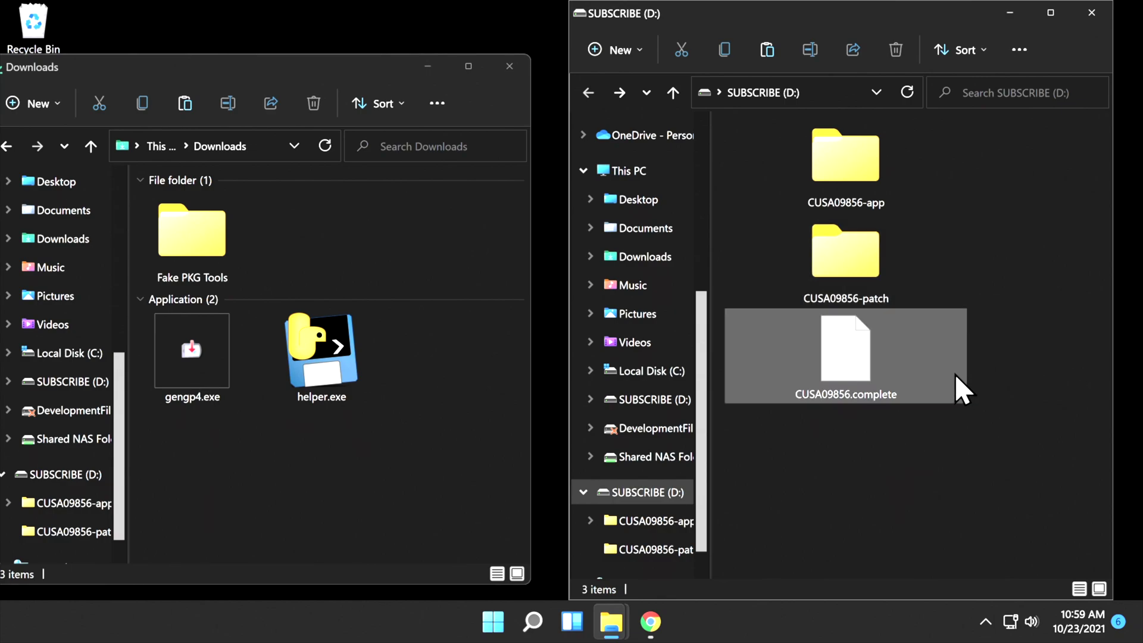
pyautogui.moveTo(954, 374)
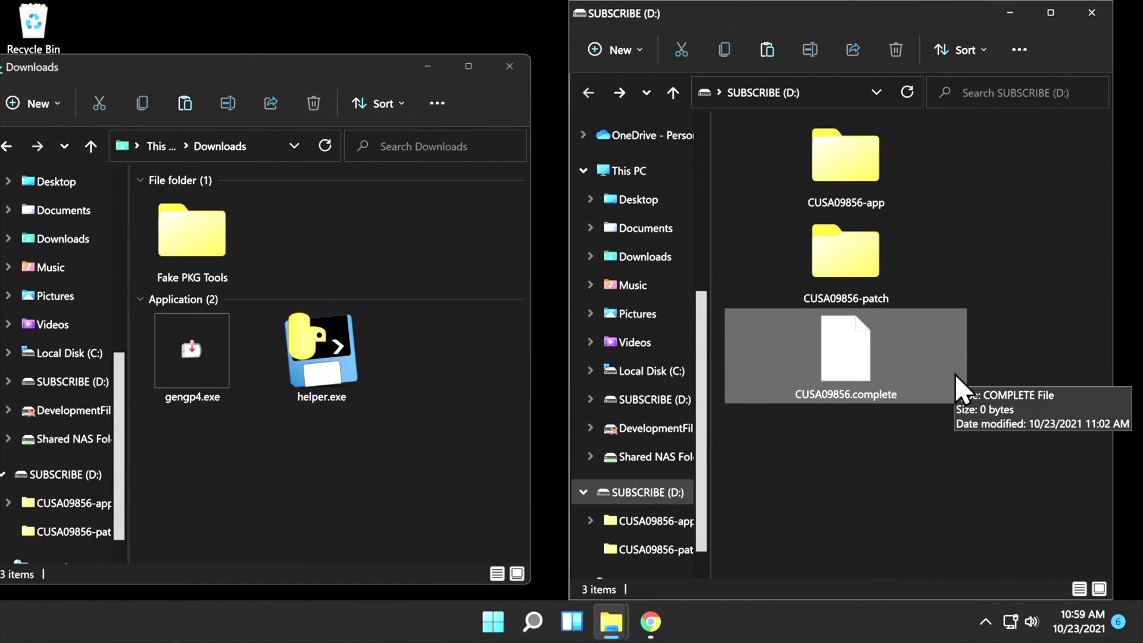
pyautogui.moveTo(950, 180)
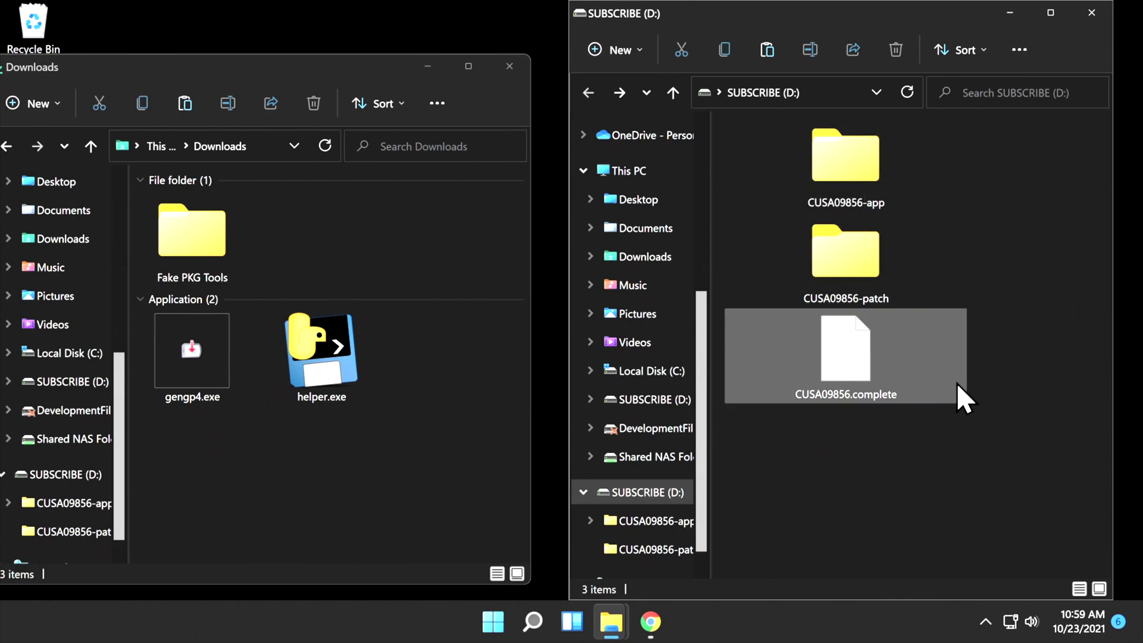
pyautogui.moveTo(959, 396)
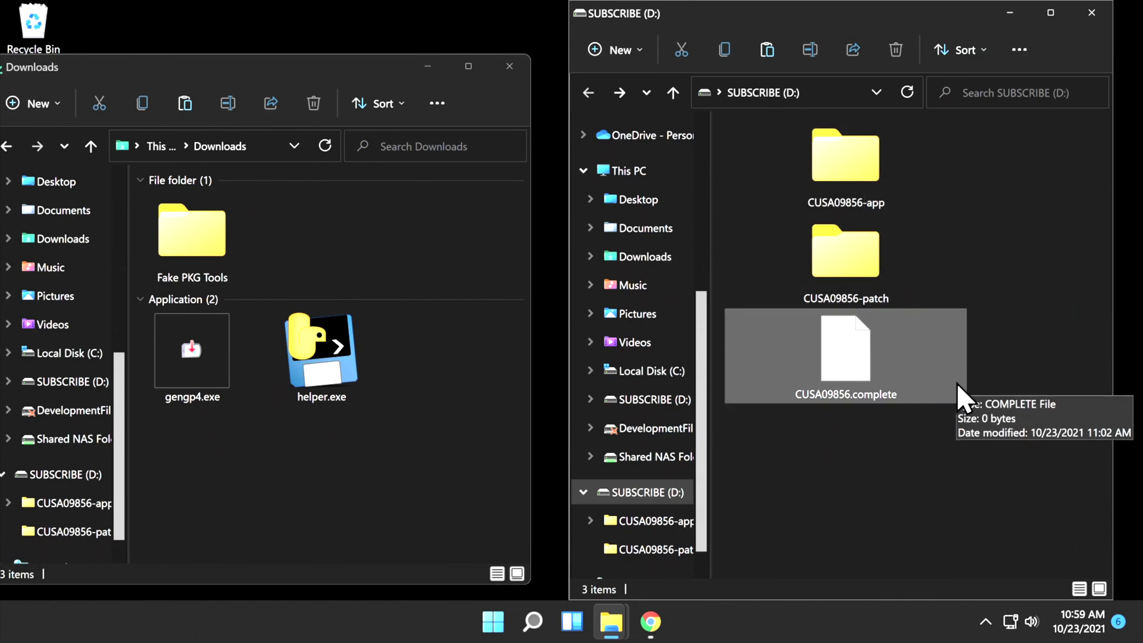
pyautogui.click(273, 485)
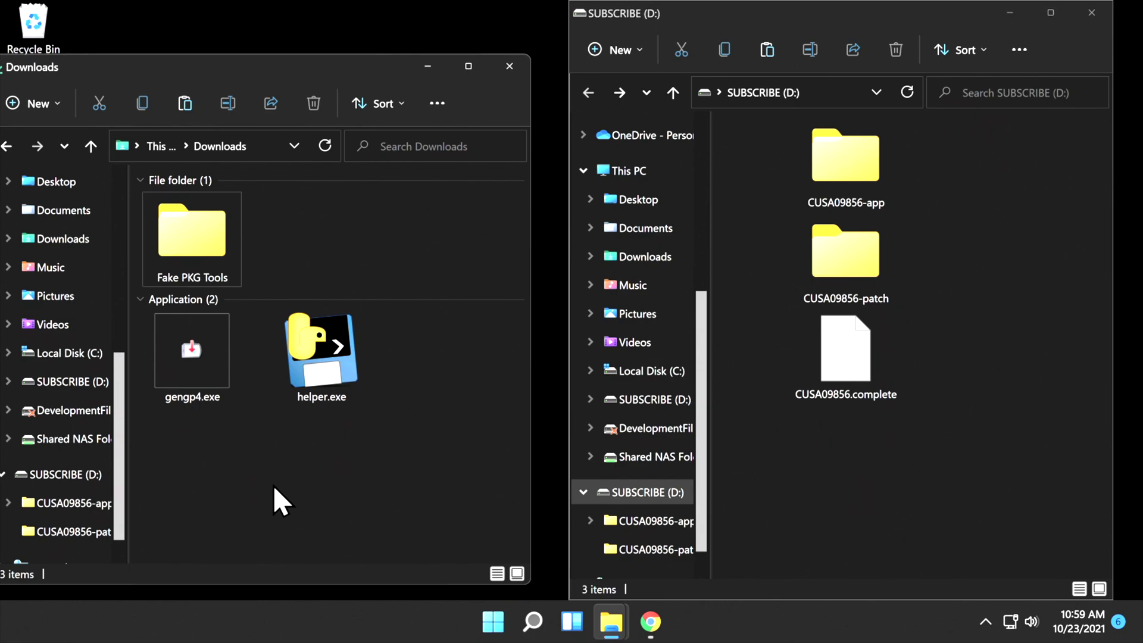
# Run gengp4.exe as administrator, approving the User Account Control prompt
pyautogui.rightClick(176, 337)
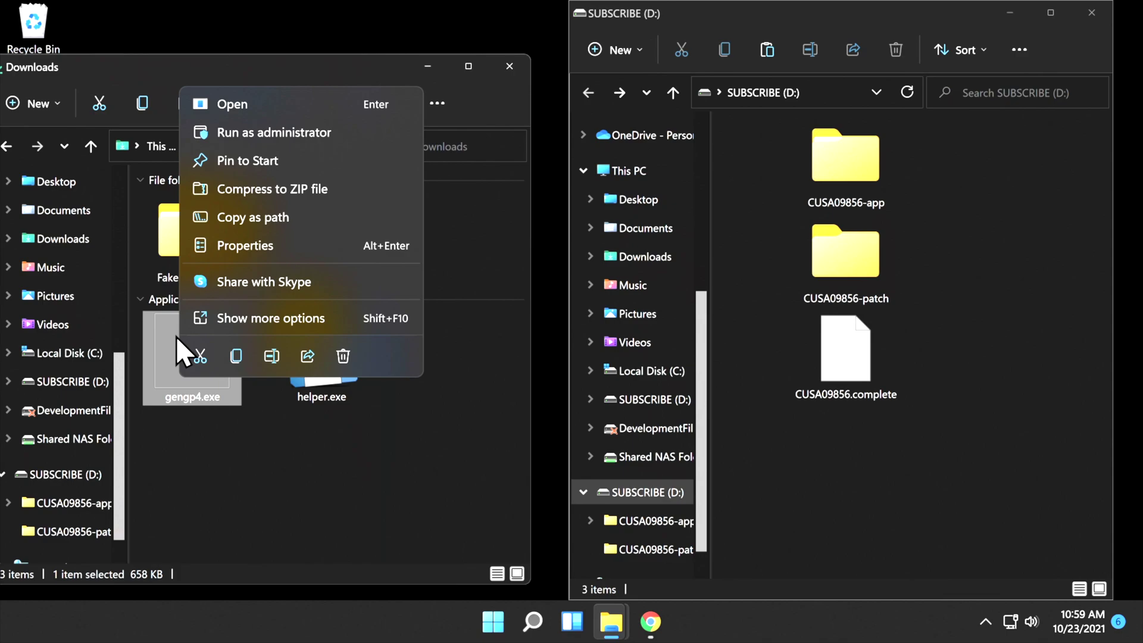
pyautogui.click(299, 130)
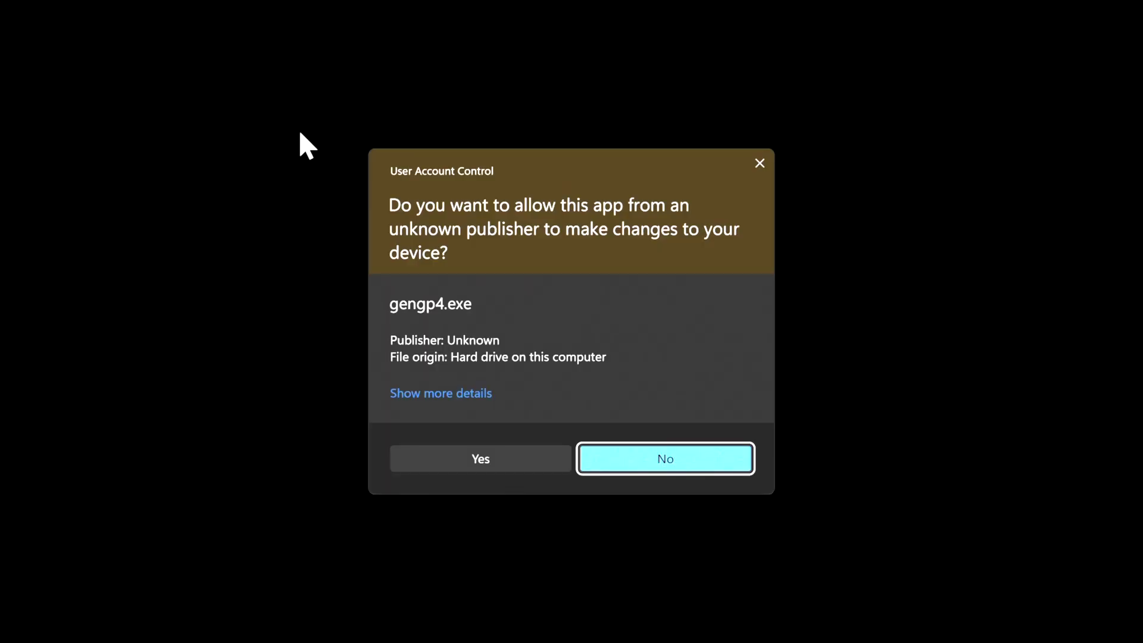
pyautogui.click(506, 461)
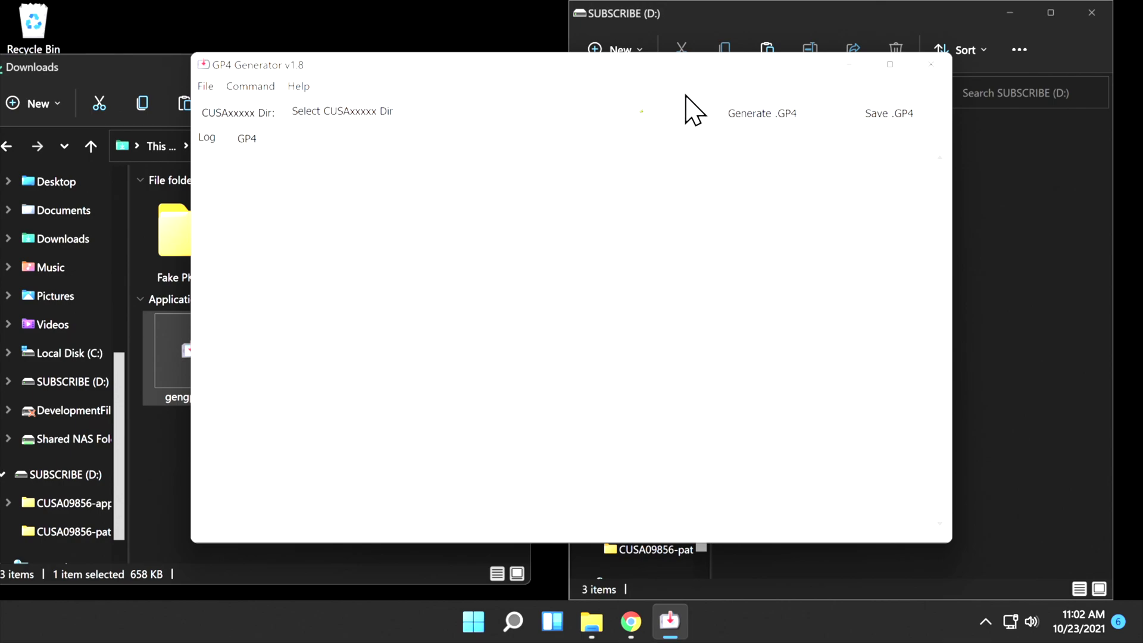
# Choose D:\CUSA09856-app as the CUSAxxxxx directory in GP4 Generator
pyautogui.click(642, 112)
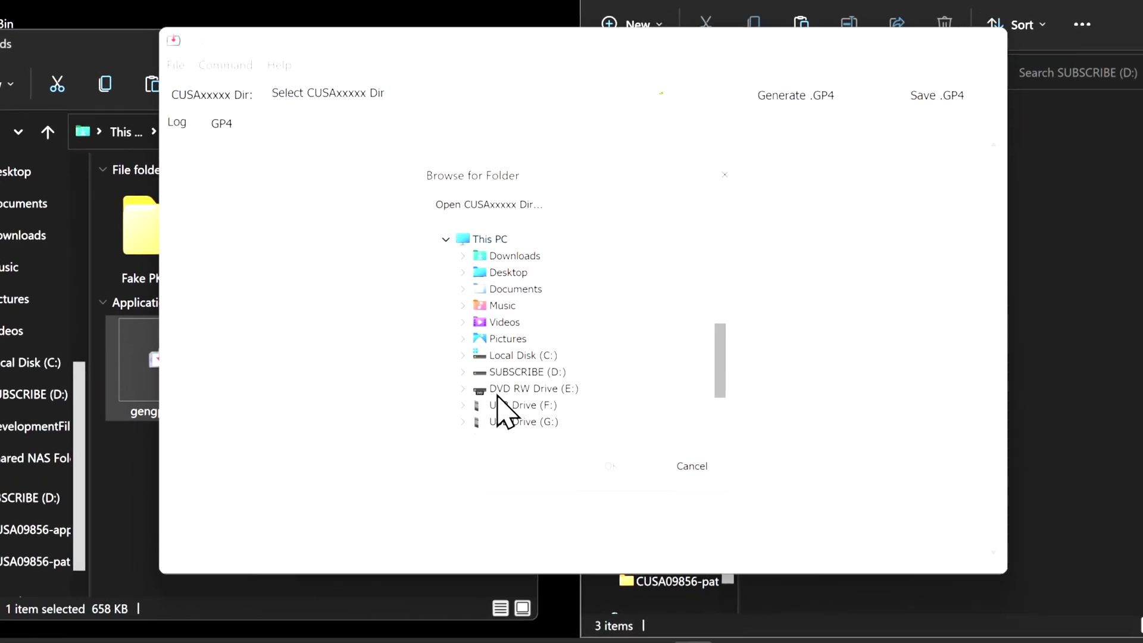
pyautogui.click(500, 386)
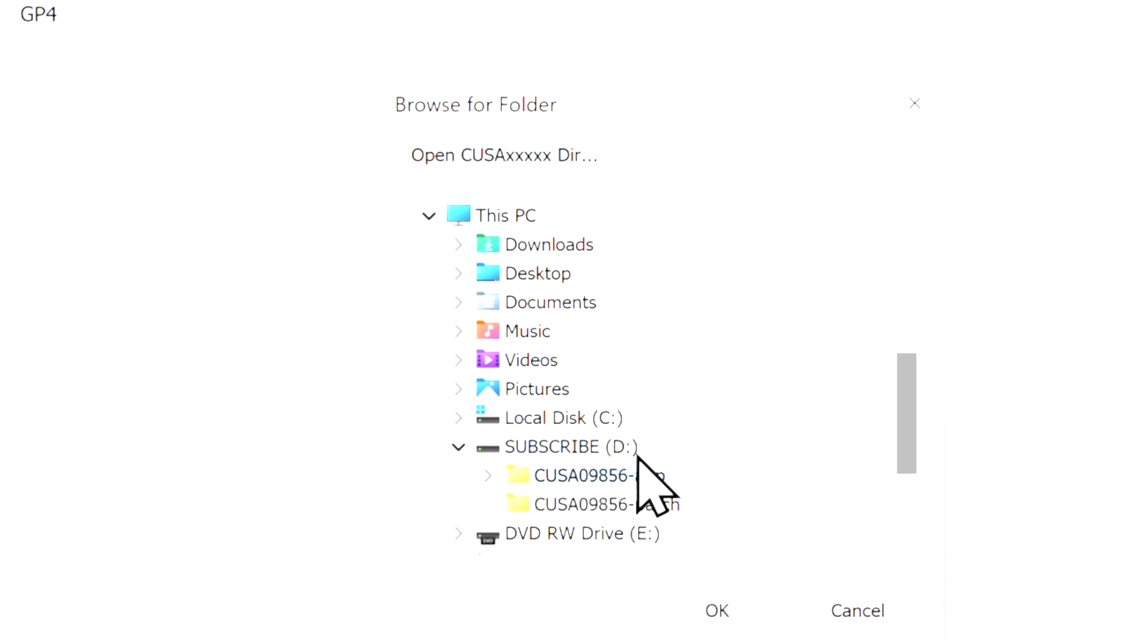
pyautogui.click(714, 609)
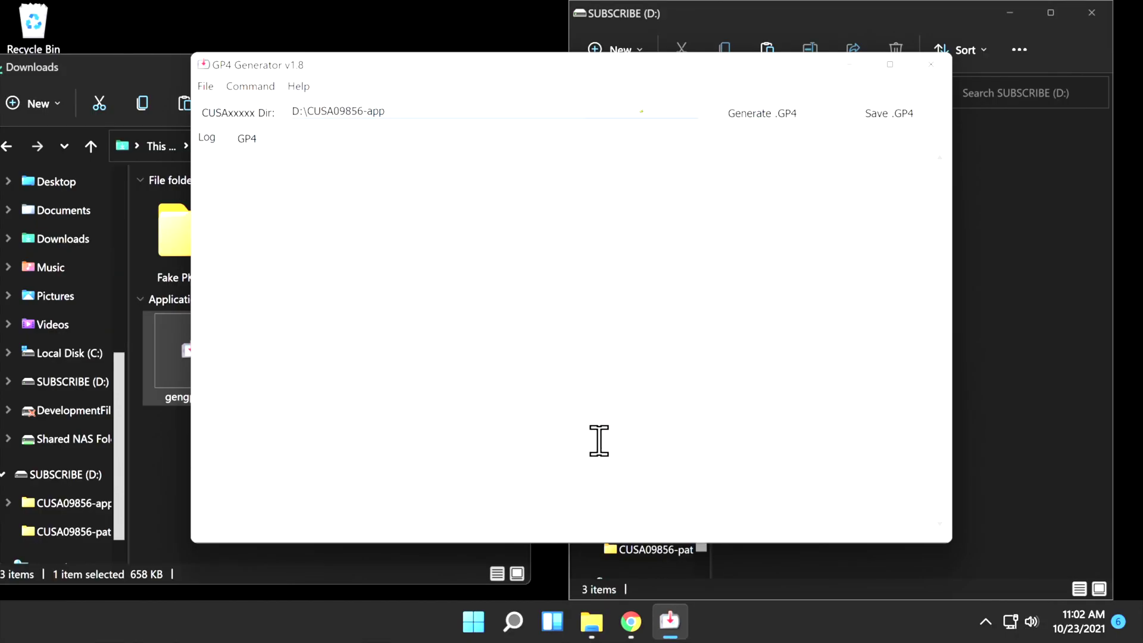
# Generate the .GP4 for CUSA09856-app and save CUSA09856-app.gp4 to the root of D:
pyautogui.click(749, 115)
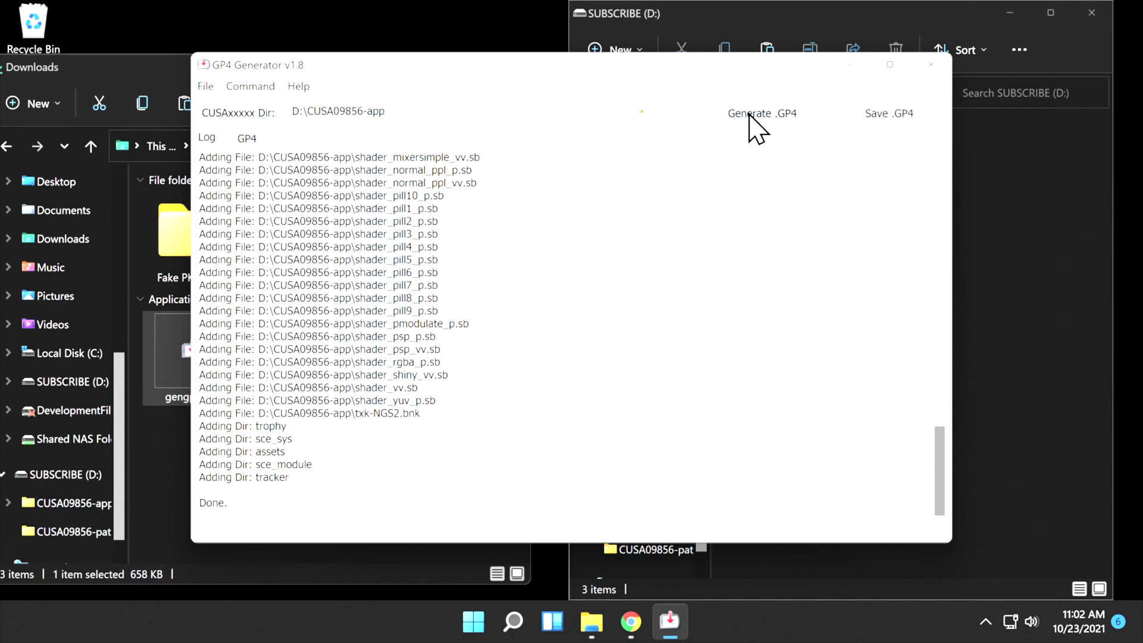
pyautogui.click(899, 118)
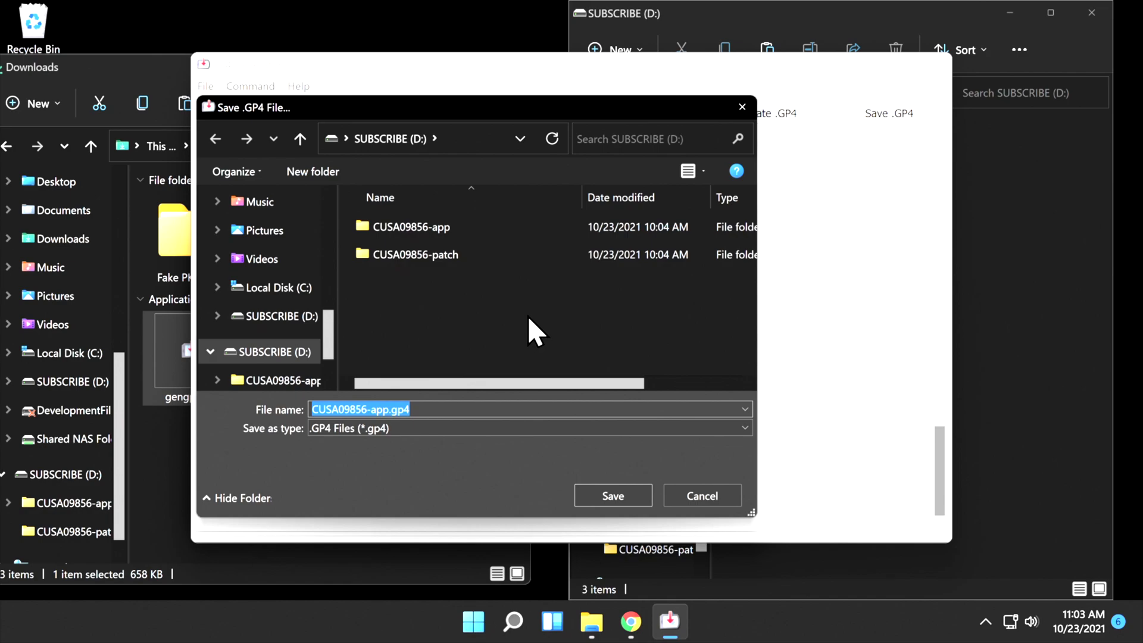
pyautogui.click(623, 493)
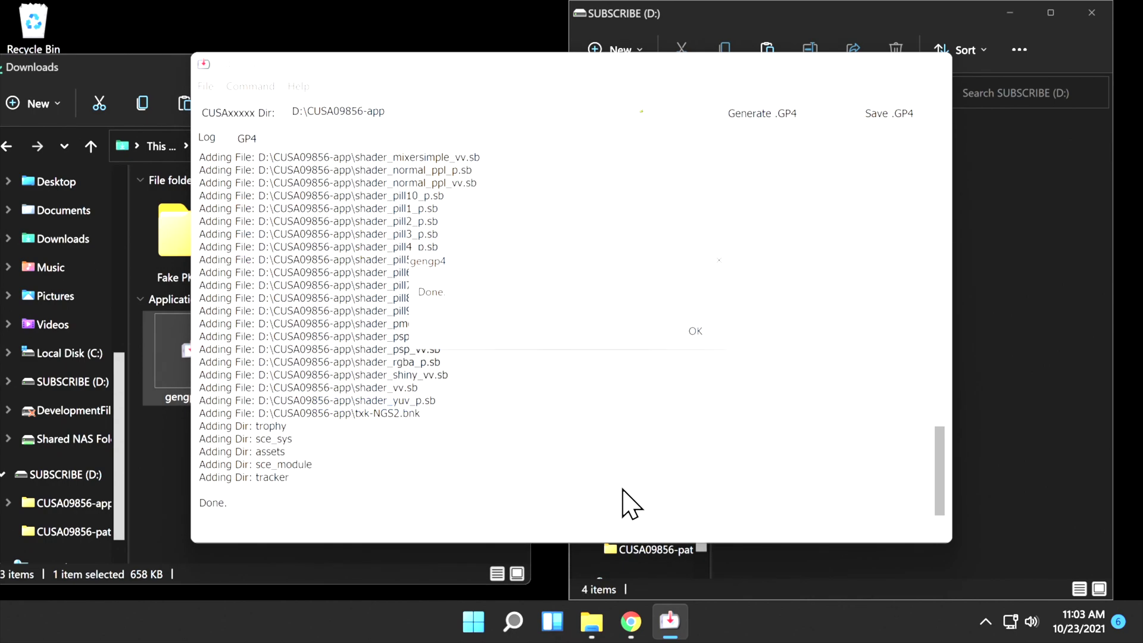
# Close GP4 Generator and open the Fake PKG Tools folder to find orbis-pub-gen.exe
pyautogui.click(693, 331)
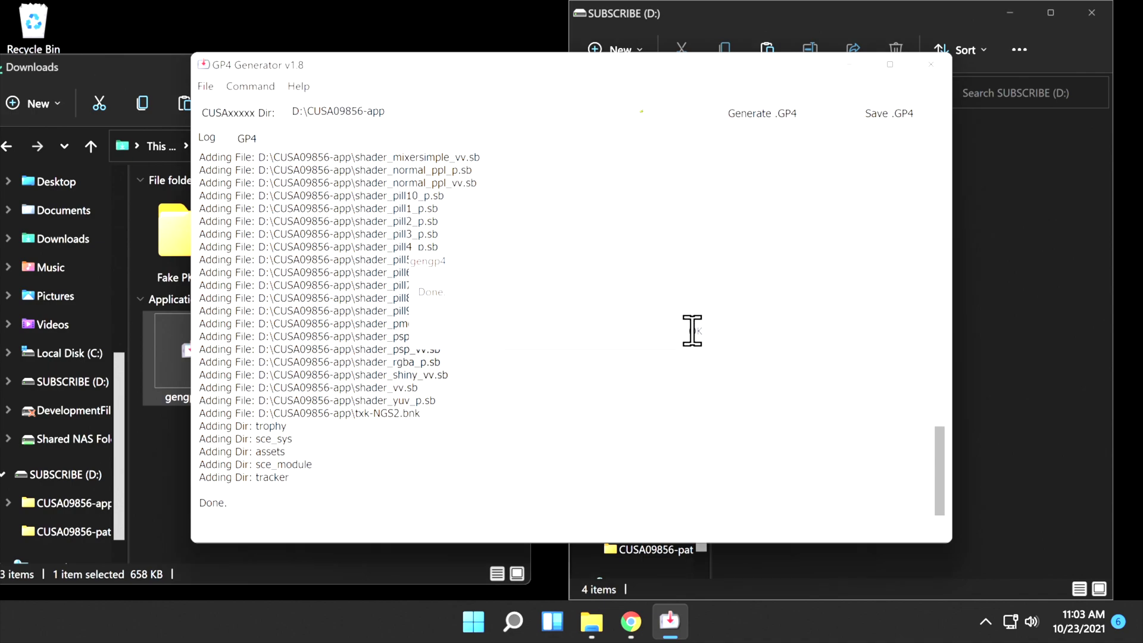
pyautogui.click(931, 65)
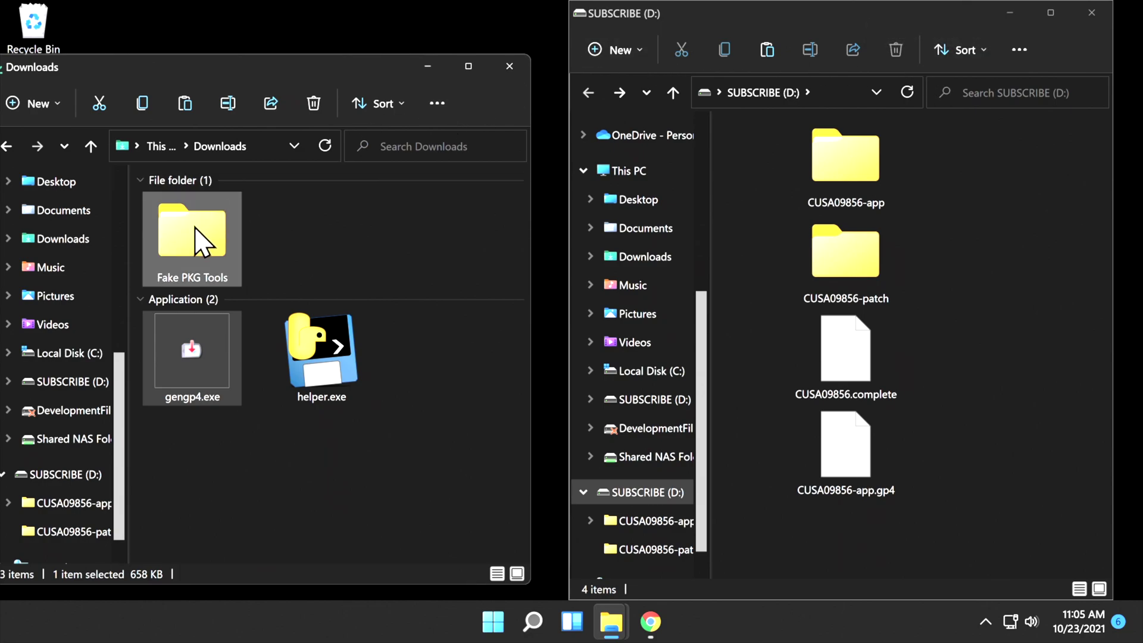
pyautogui.doubleClick(201, 245)
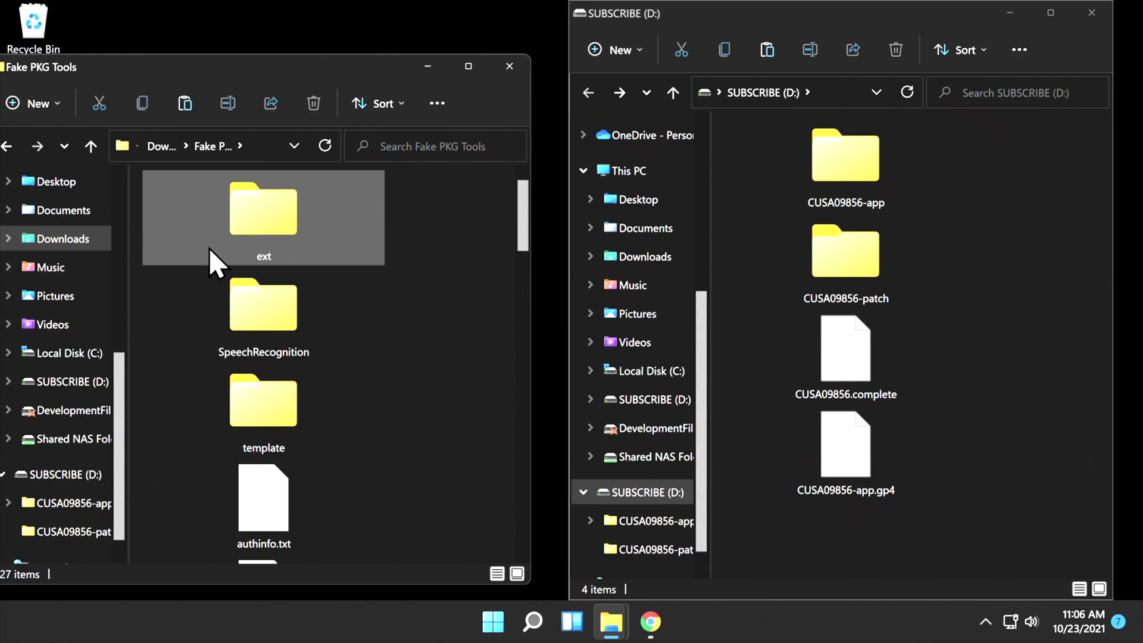
pyautogui.scroll(-10, 209, 248)
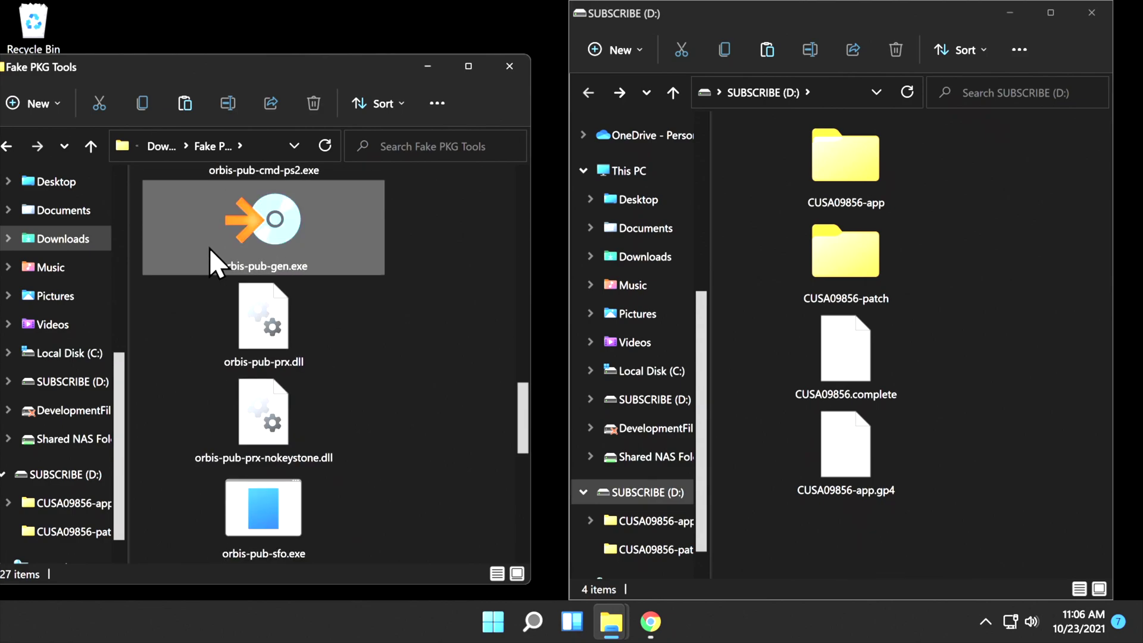
# Run orbis-pub-gen.exe as administrator and install the requested .NET Framework 3.5 feature
pyautogui.rightClick(271, 230)
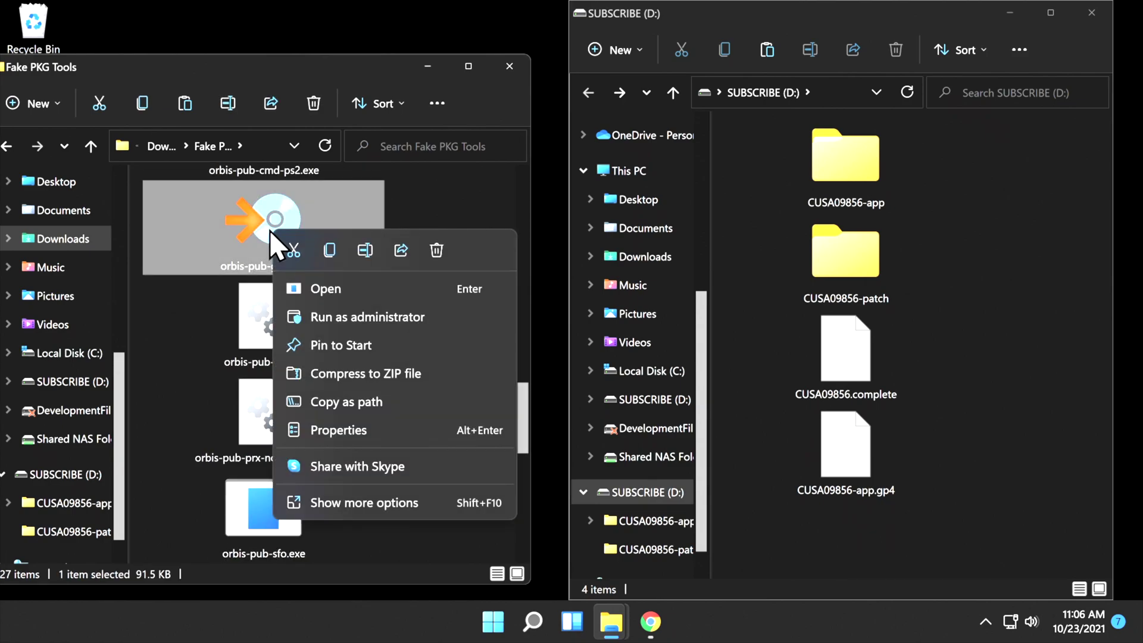
pyautogui.click(317, 317)
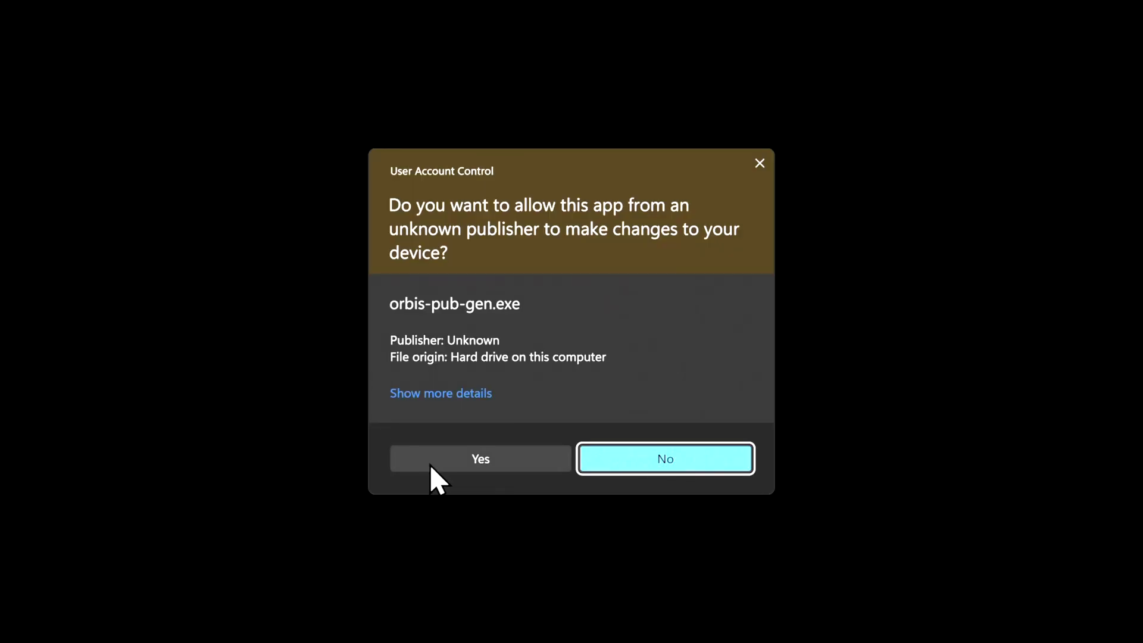
pyautogui.click(491, 459)
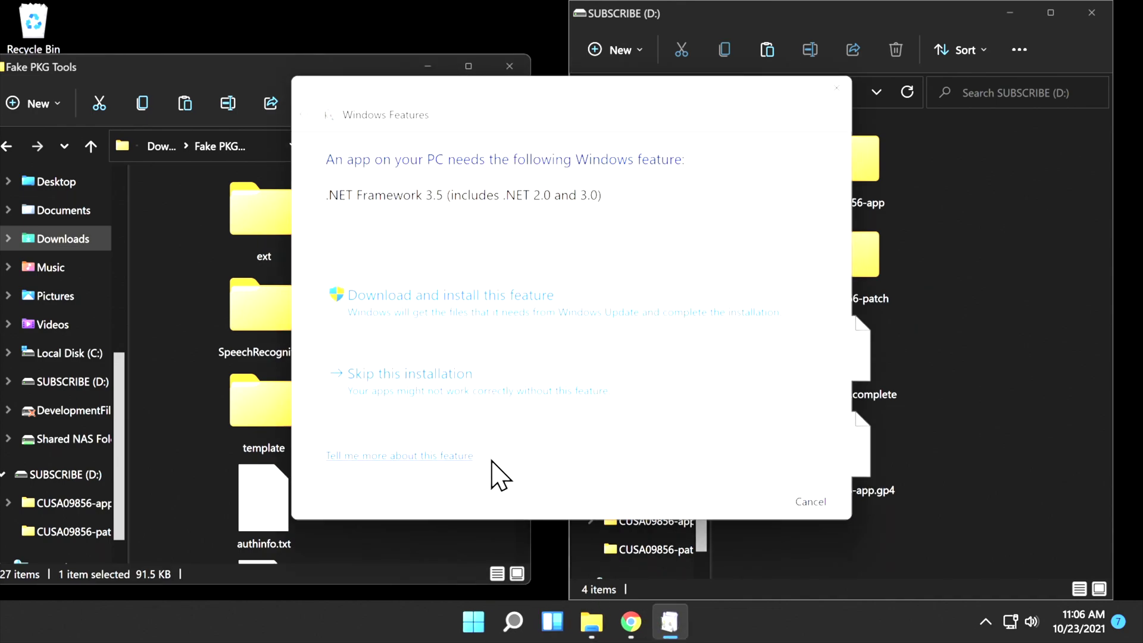
pyautogui.click(376, 304)
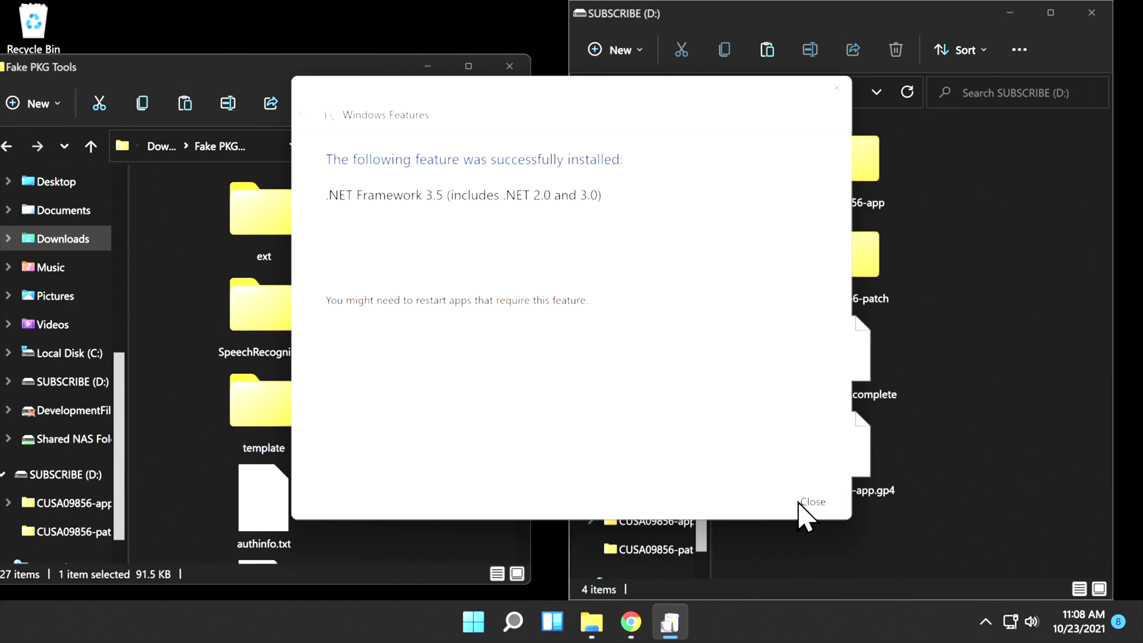
# Close Windows Features and relaunch orbis-pub-gen.exe as administrator
pyautogui.click(812, 502)
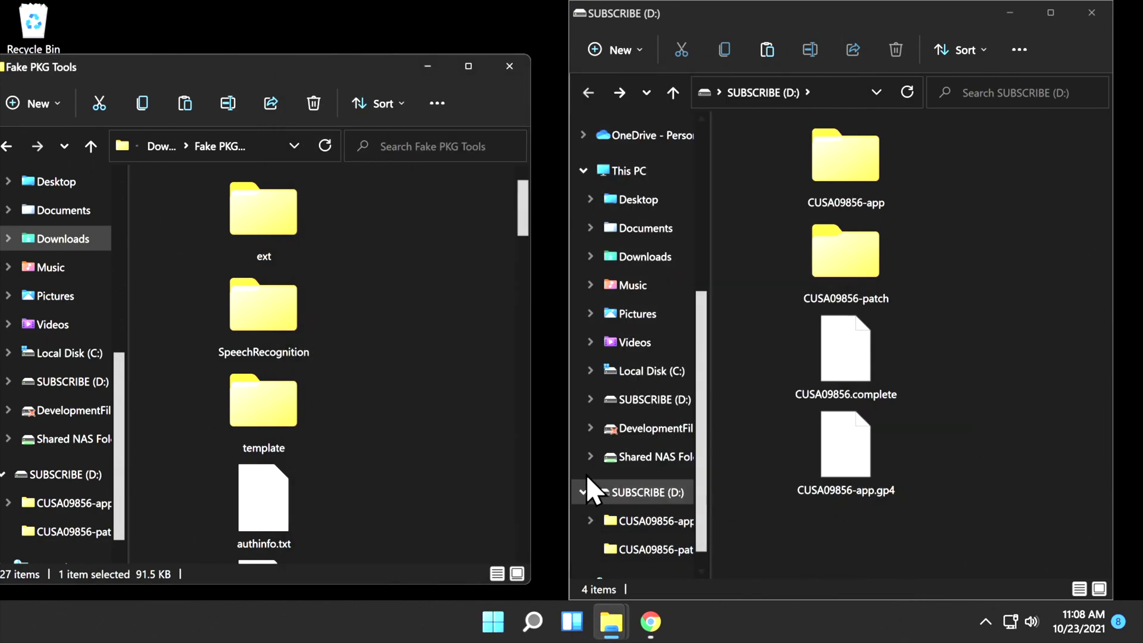
pyautogui.scroll(-5, 387, 454)
pyautogui.scroll(-3, 388, 440)
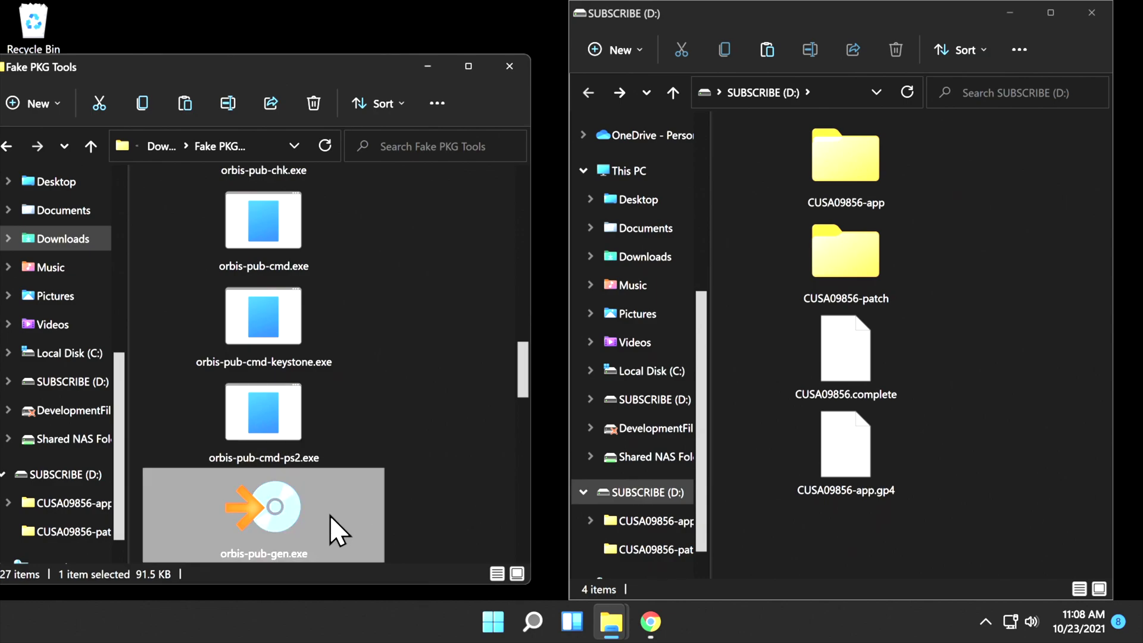
pyautogui.rightClick(288, 512)
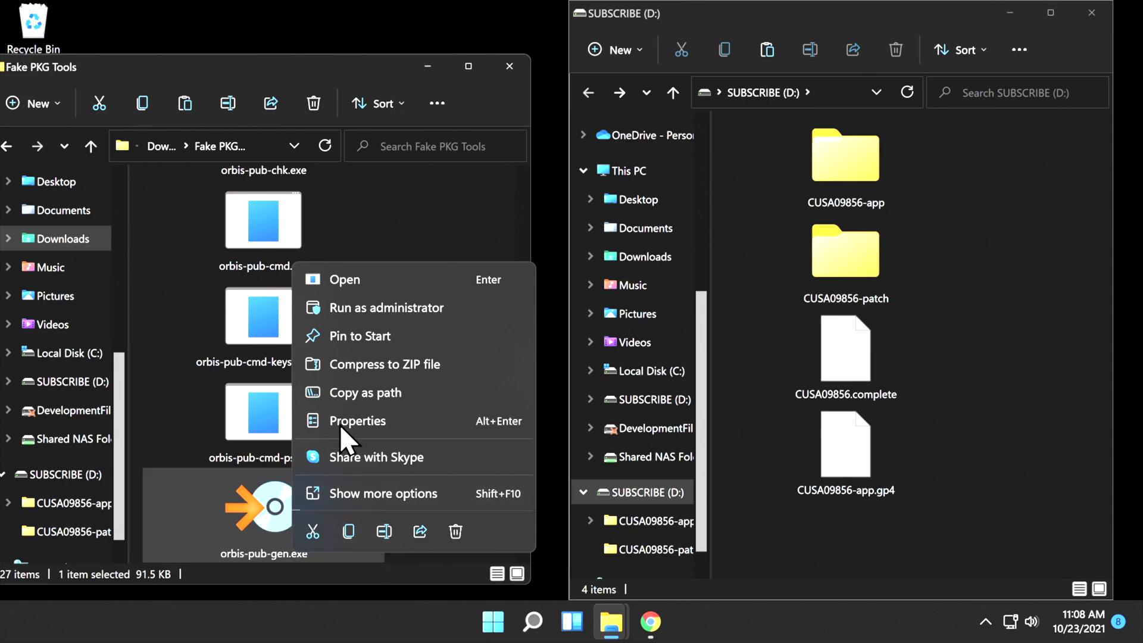
pyautogui.click(375, 308)
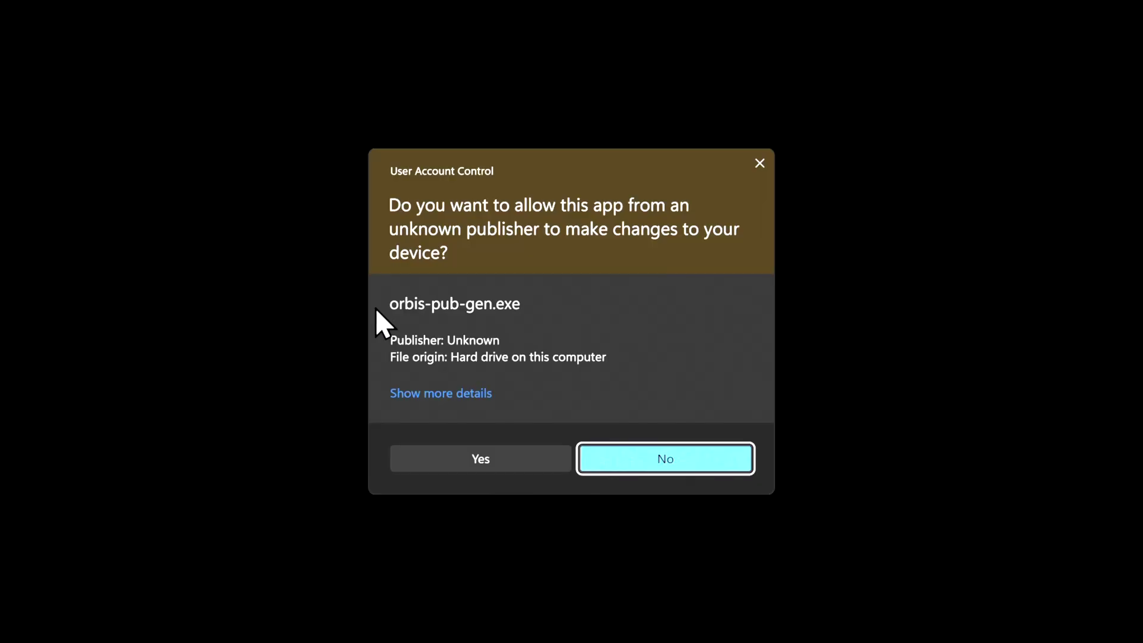
# Approve the UAC prompt and open D:\CUSA09856-app.gp4 in Fake PKG Generator
pyautogui.click(503, 462)
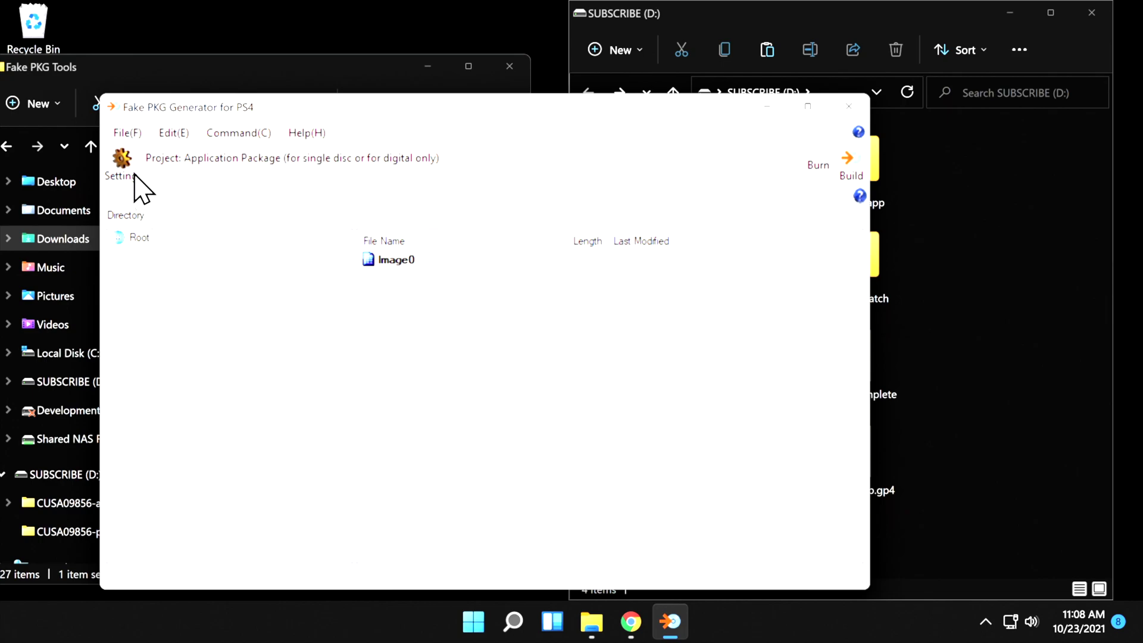
pyautogui.click(131, 138)
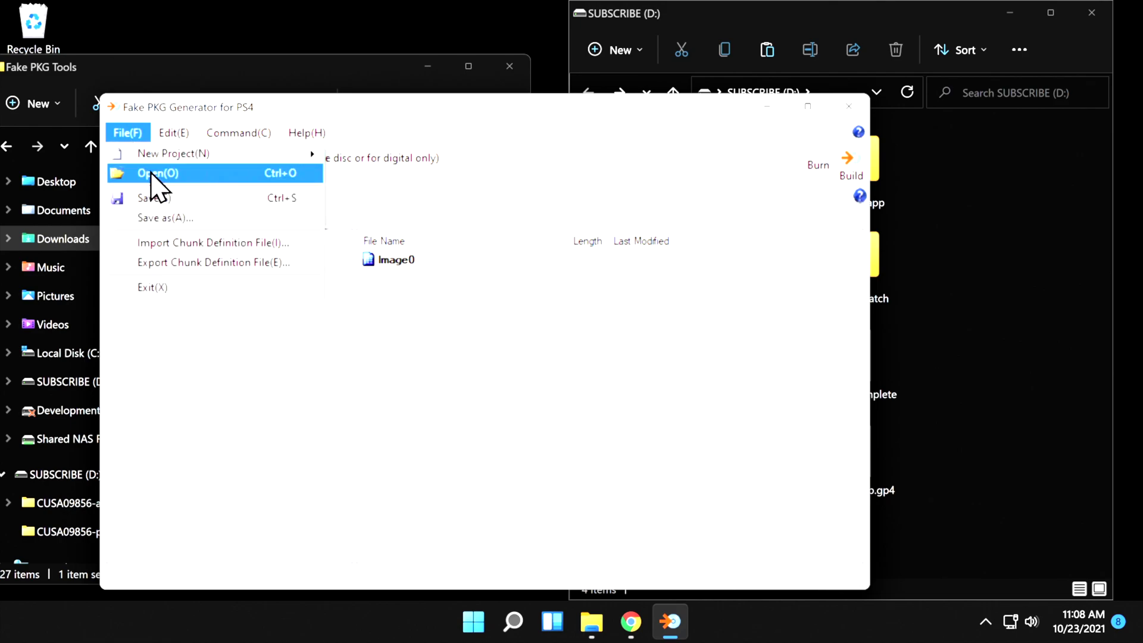
pyautogui.click(156, 174)
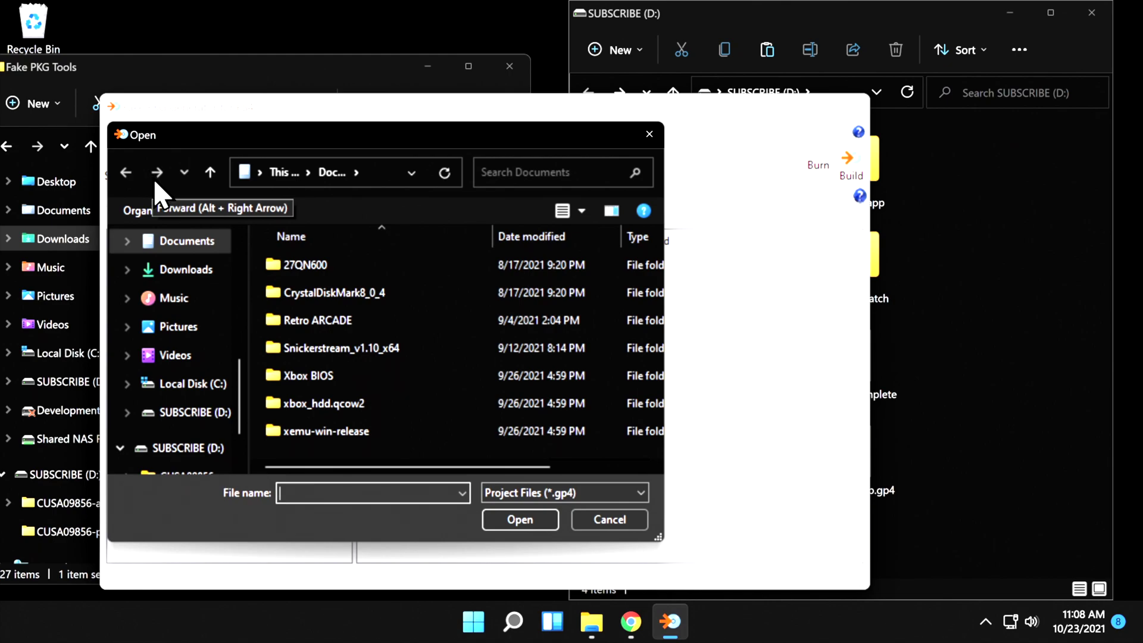
pyautogui.click(197, 413)
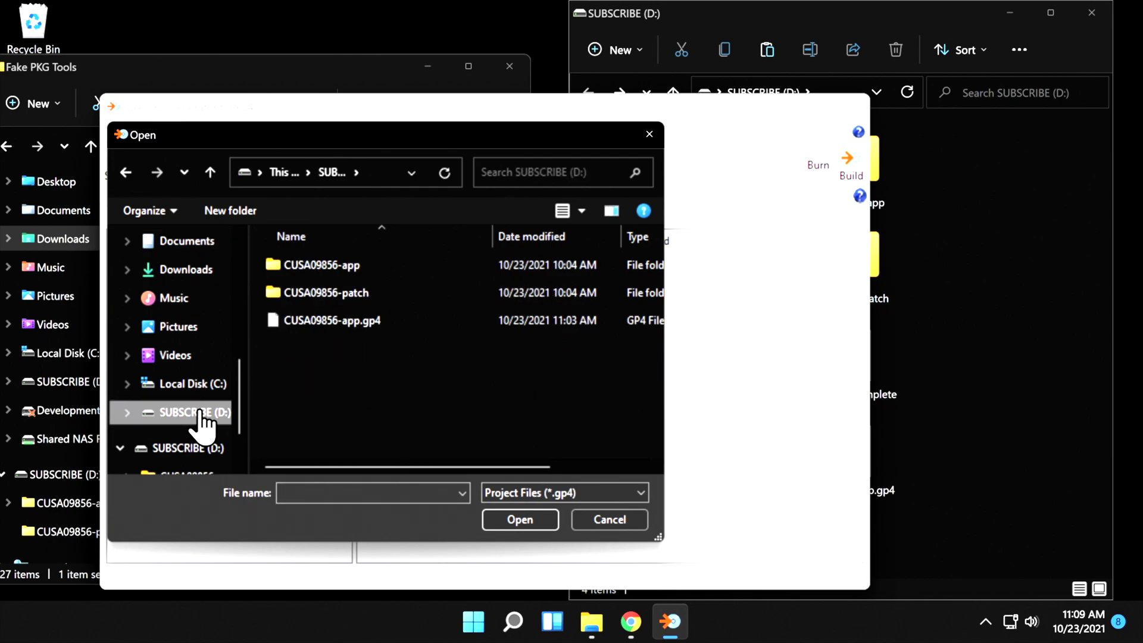
pyautogui.click(336, 323)
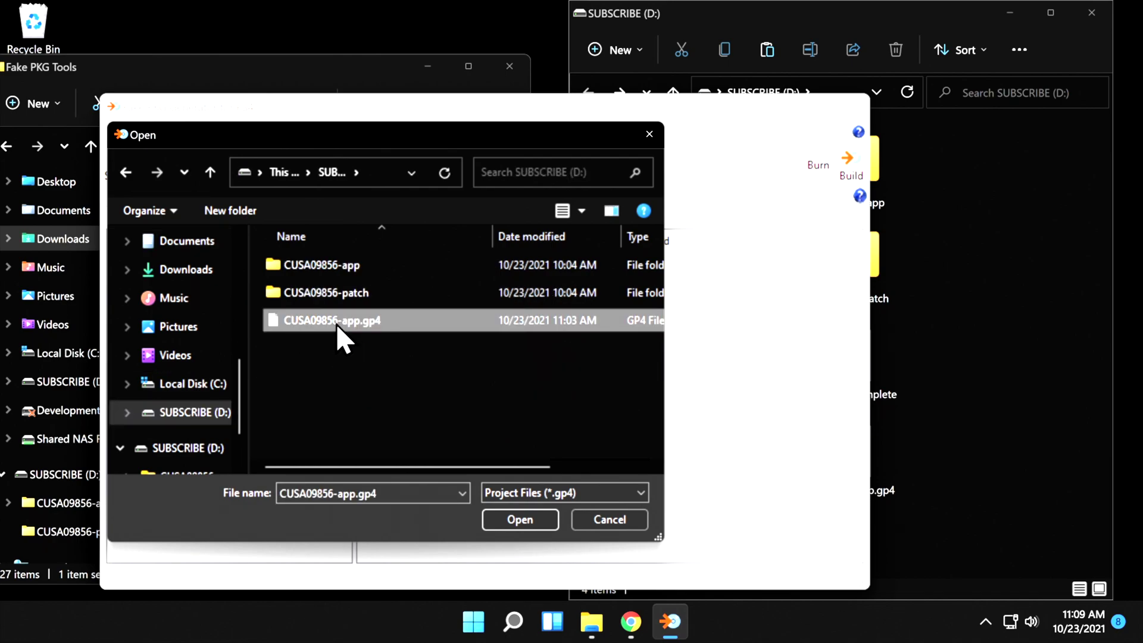
pyautogui.click(526, 520)
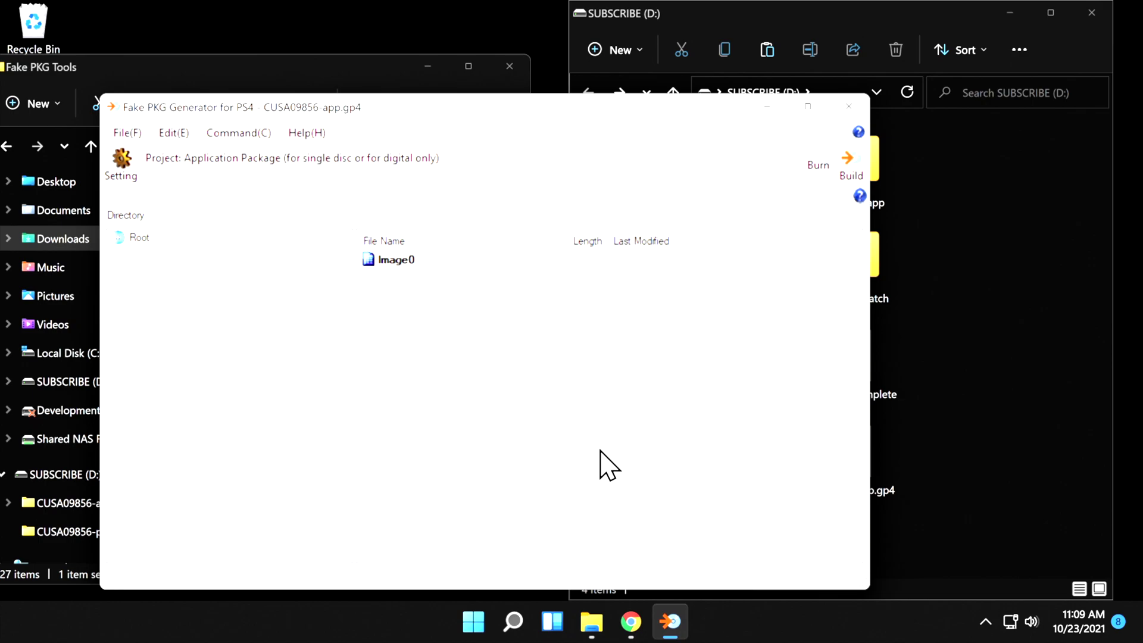
# Start a package build with Modifiable package file (--mod_pkg) enabled and pick the output path
pyautogui.click(850, 177)
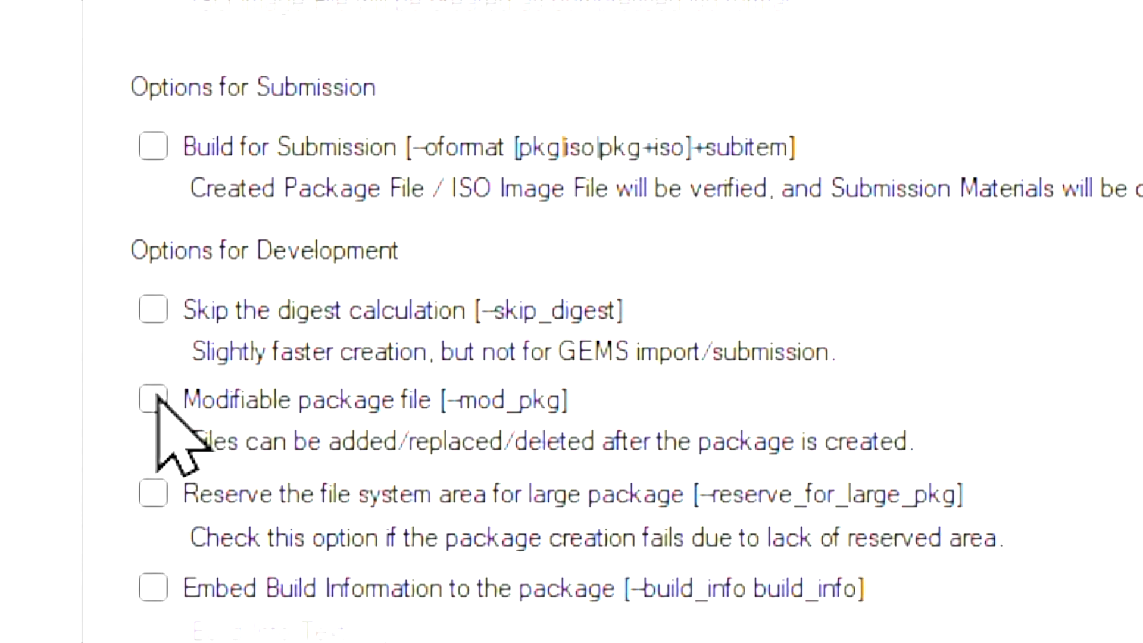
pyautogui.click(157, 396)
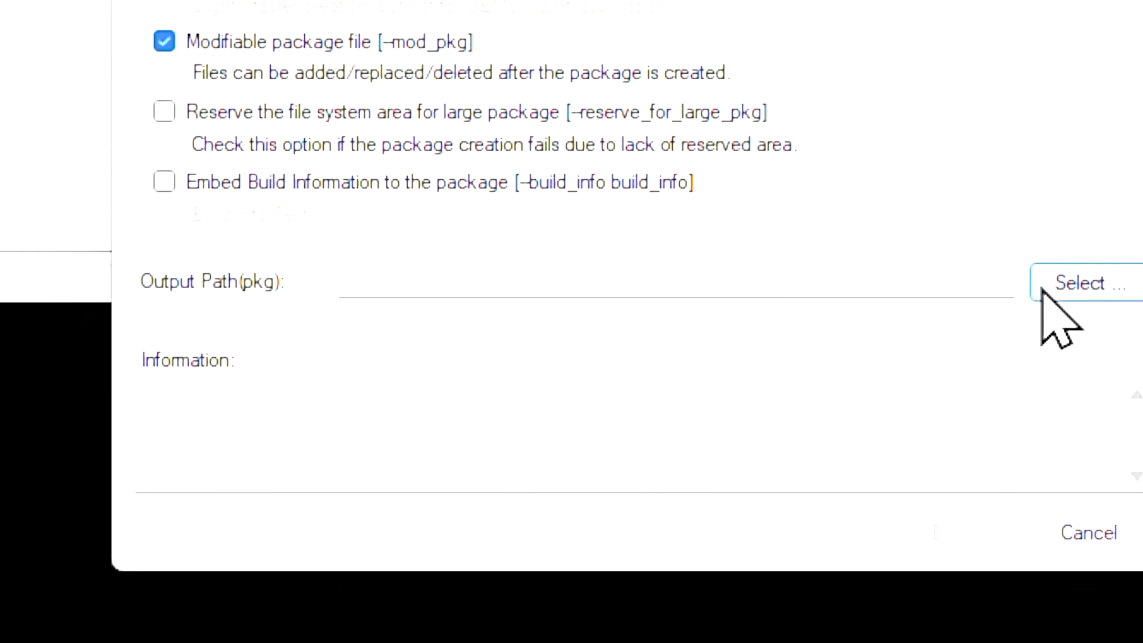
pyautogui.click(1078, 283)
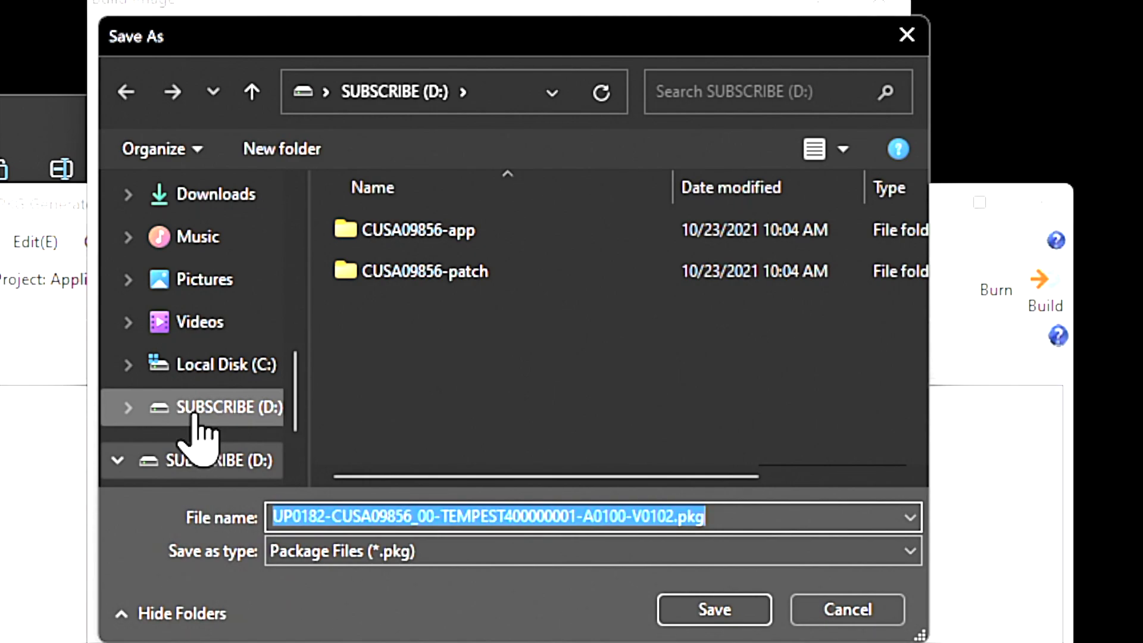
# Save the output as UP0182-CUSA09856_00-TEMPEST400000001-A0100-V0102.pkg in the root of SUBSCRIBE (D:)
pyautogui.click(201, 416)
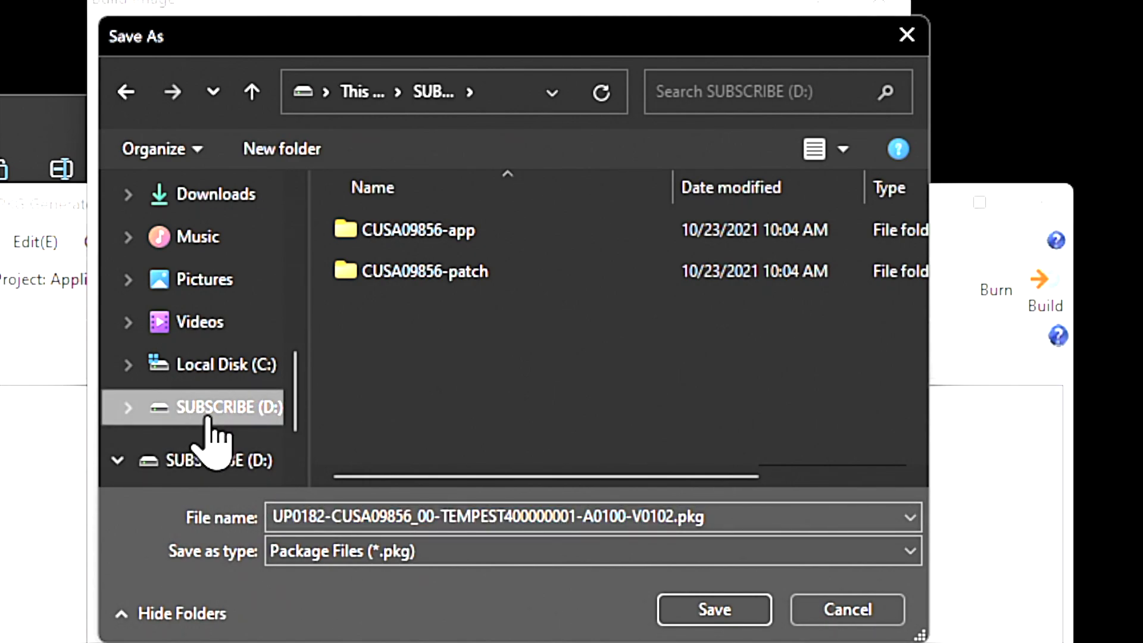
pyautogui.click(712, 609)
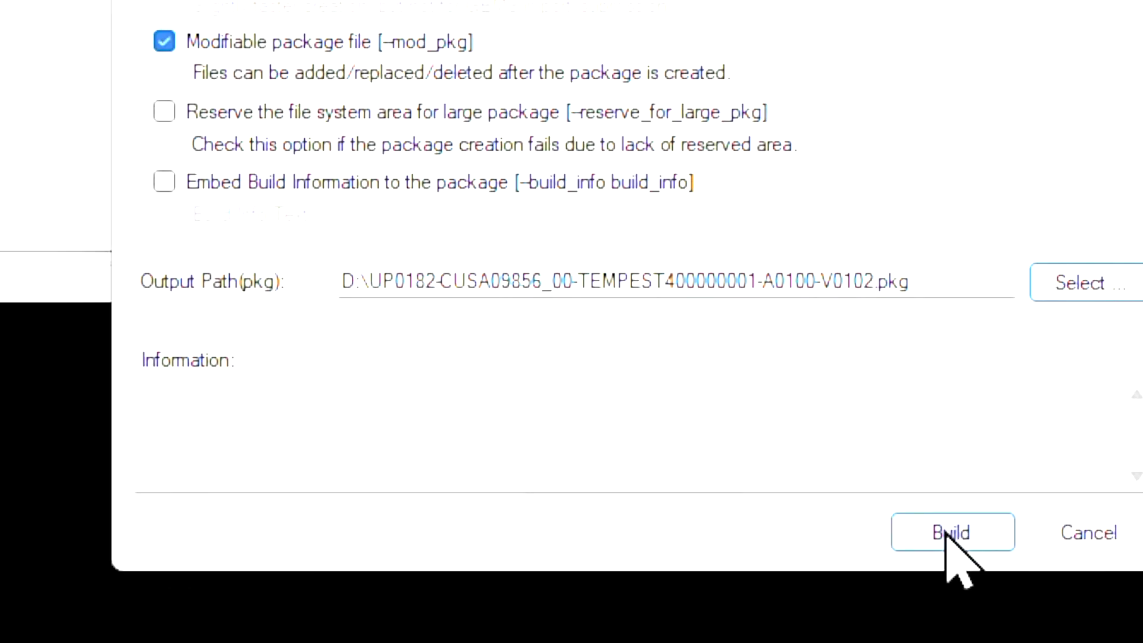
# Build the modifiable package to 100% and close the build log showing warnings
pyautogui.click(945, 531)
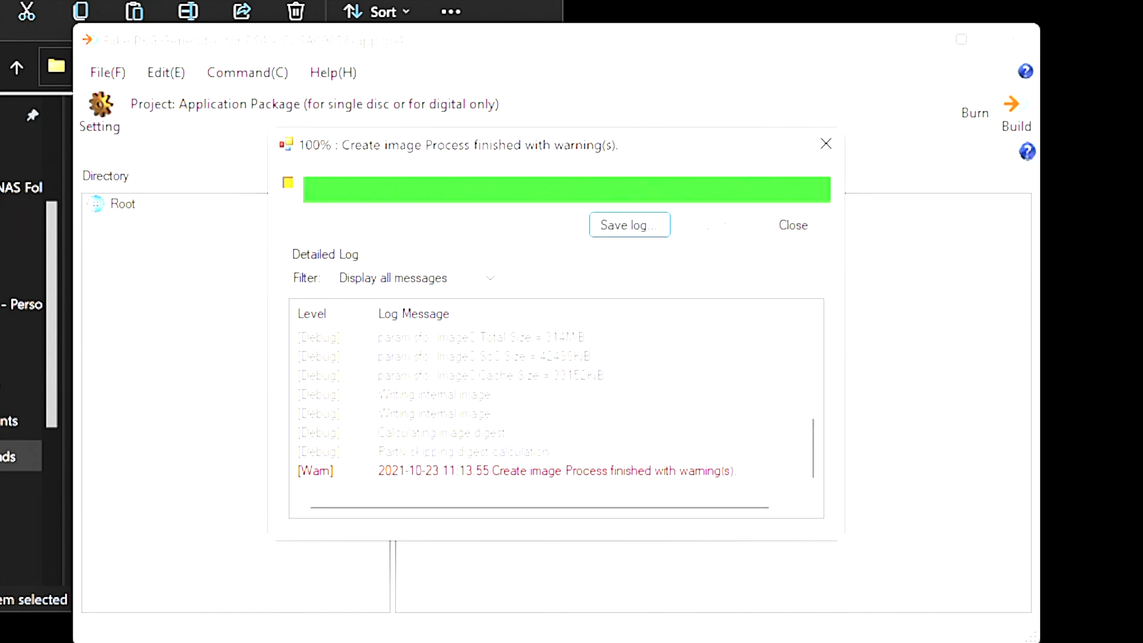
pyautogui.click(839, 156)
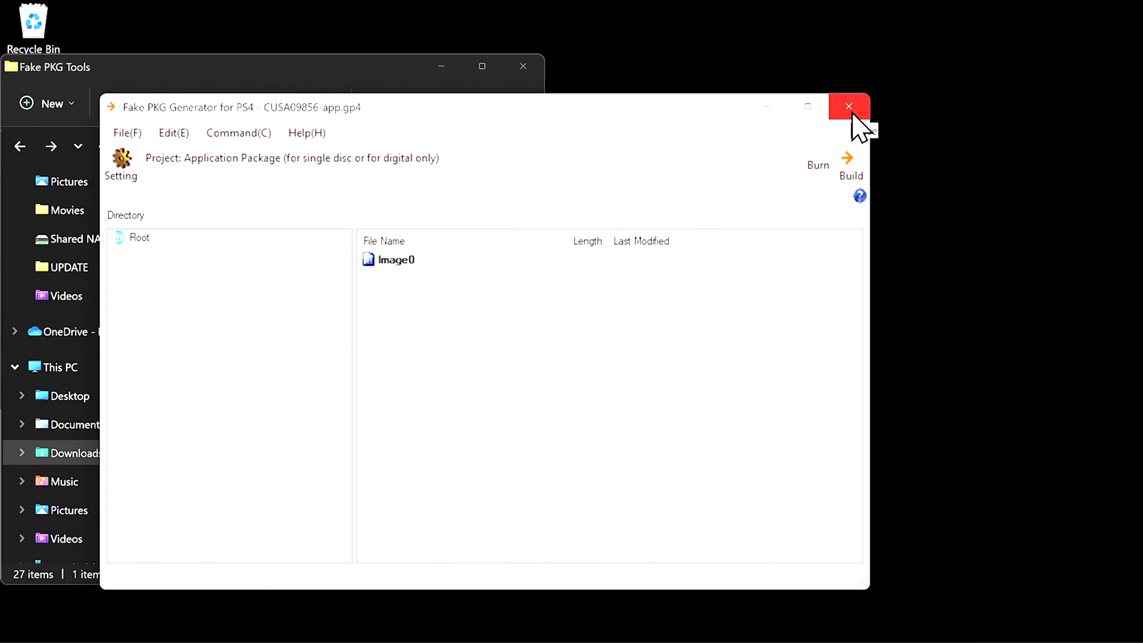
# Close Fake PKG Generator, run patch.bat and enter drive d for the pkg file
pyautogui.click(851, 114)
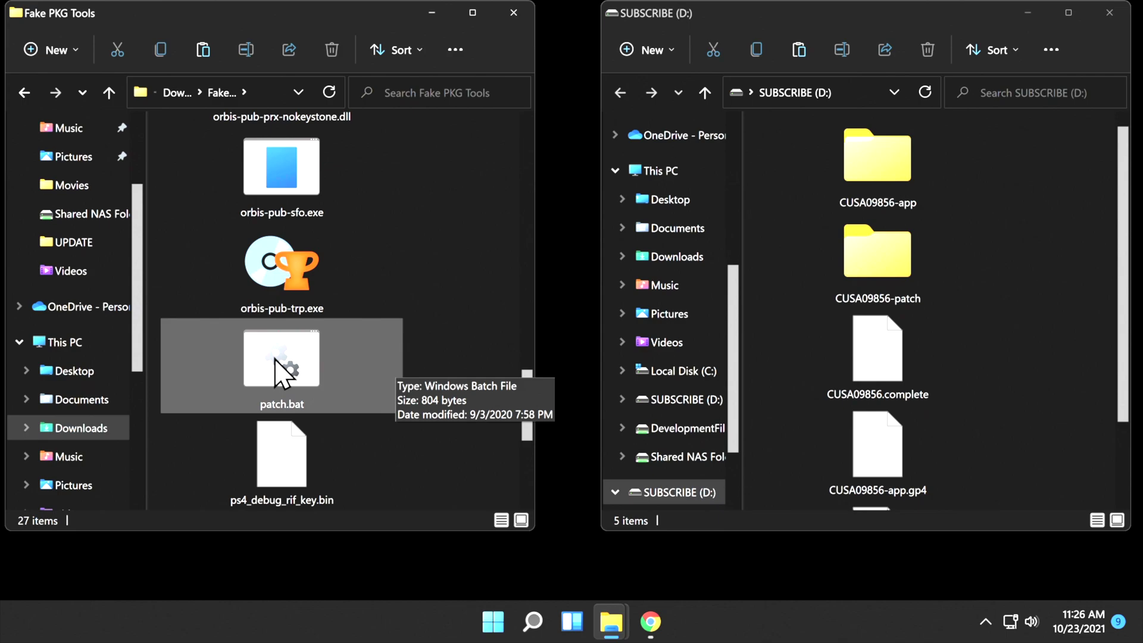
pyautogui.doubleClick(280, 369)
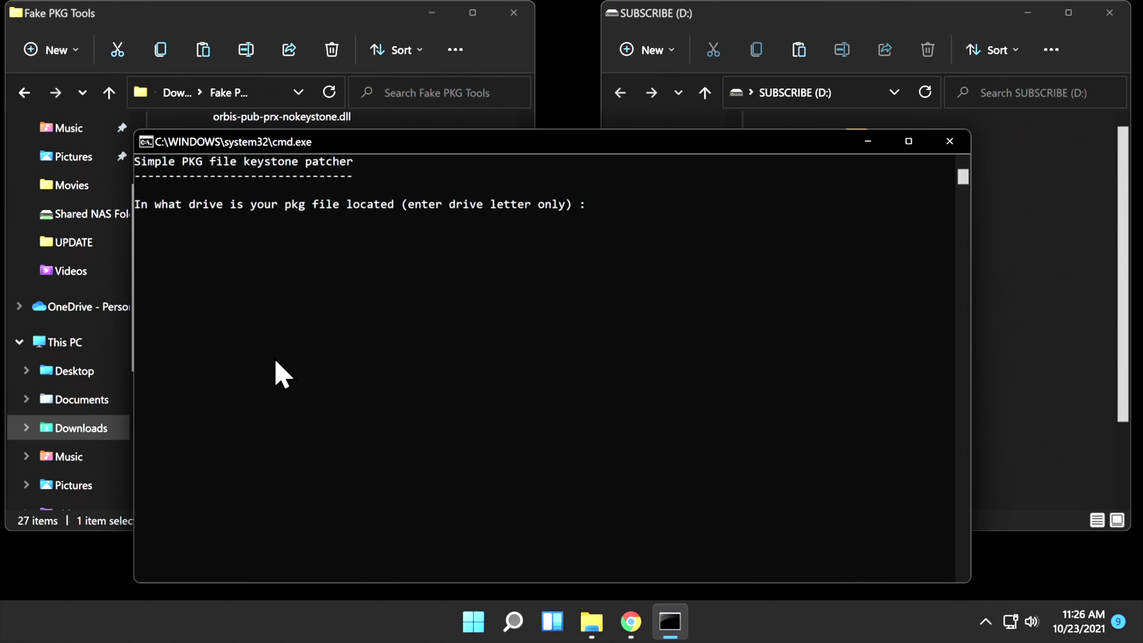
pyautogui.write('d')
pyautogui.press('Return')
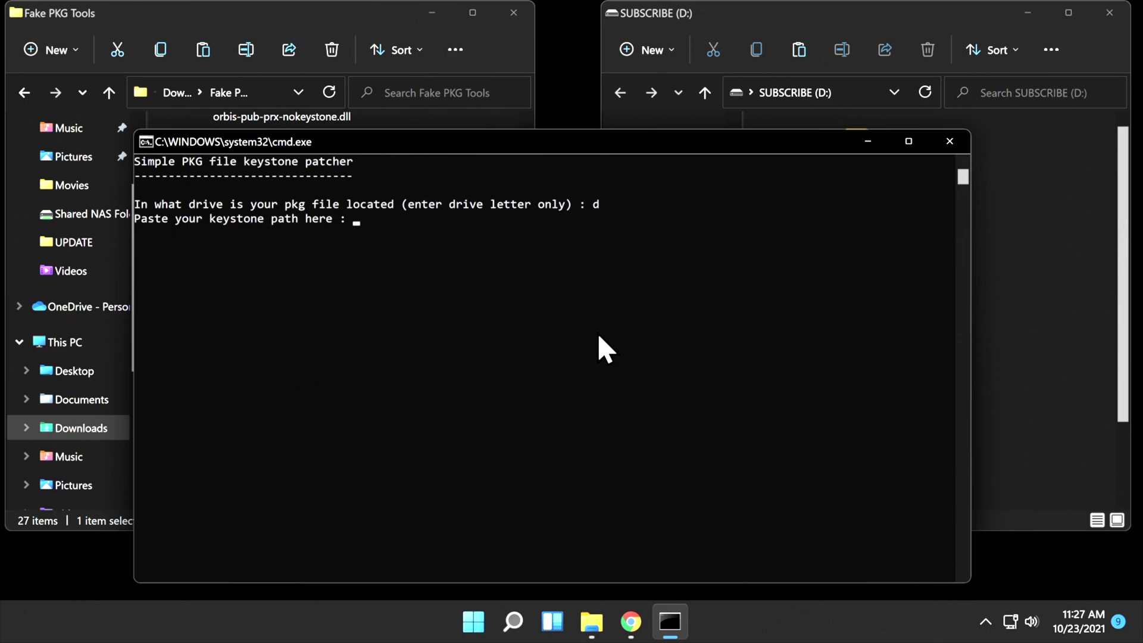
# Copy the keystone file's location D:\CUSA09856-app\sce_sys from its Properties in sce_sys
pyautogui.click(1021, 293)
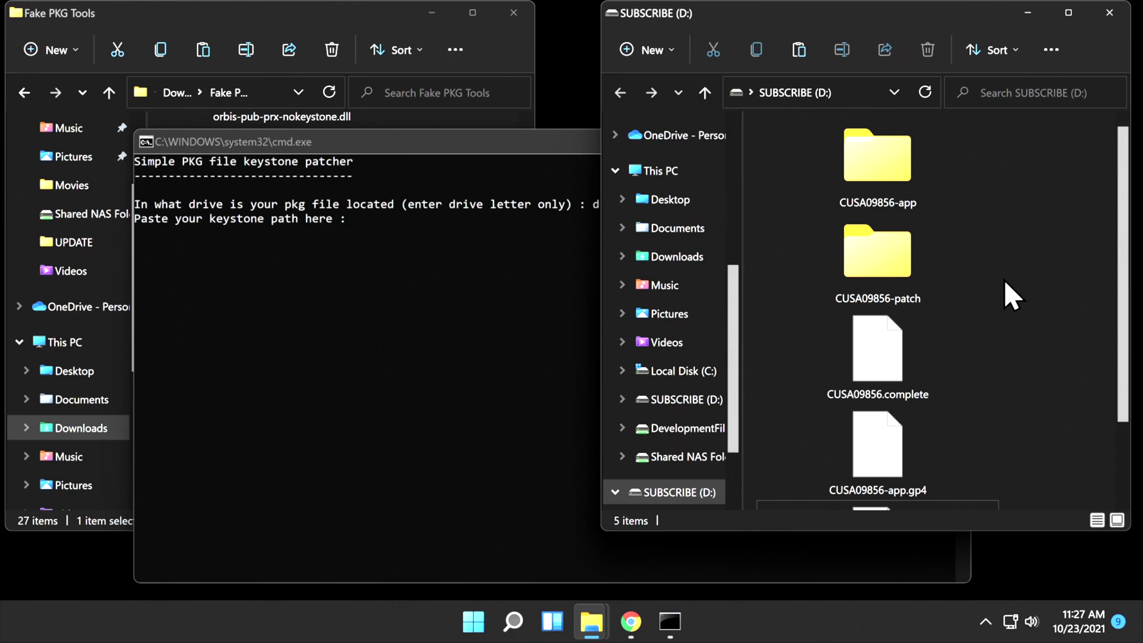
pyautogui.doubleClick(878, 171)
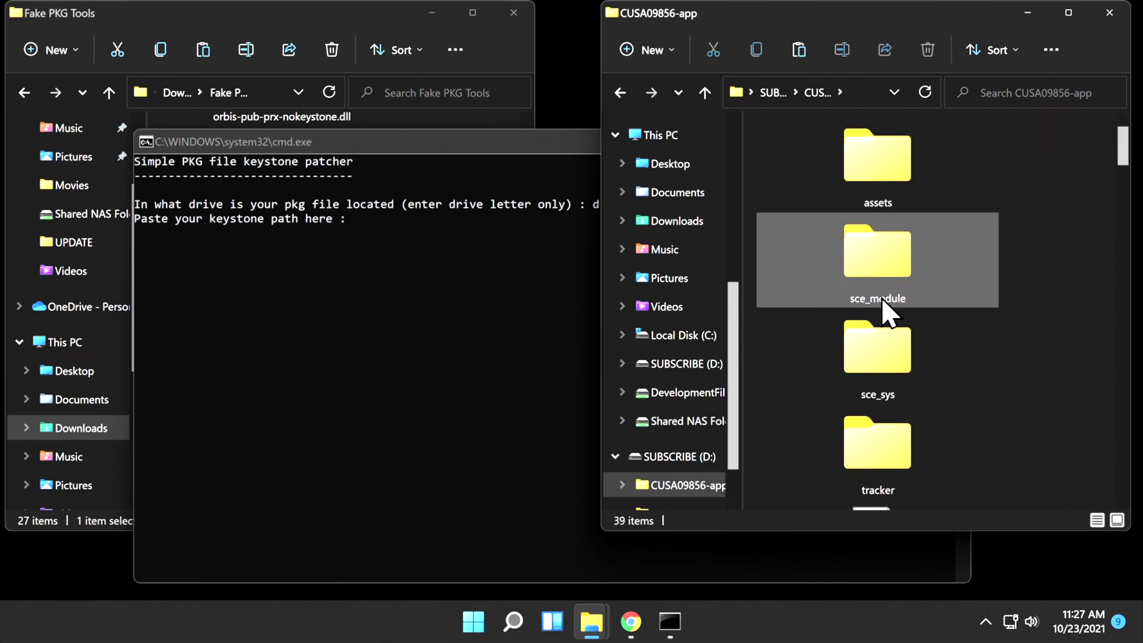
pyautogui.doubleClick(880, 340)
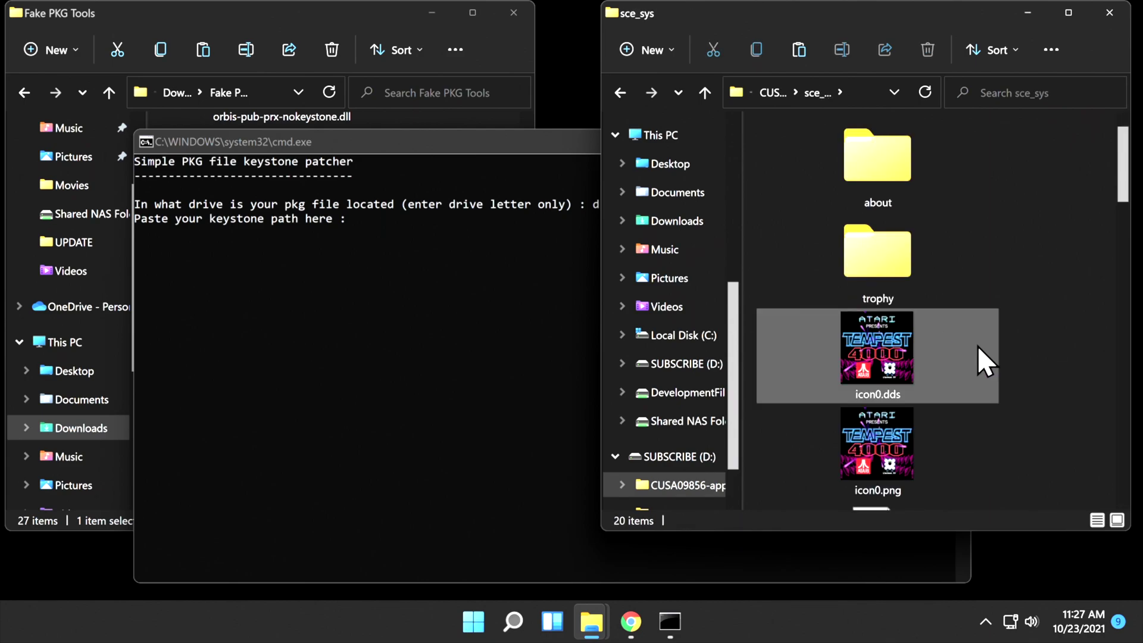
pyautogui.scroll(-3, 977, 345)
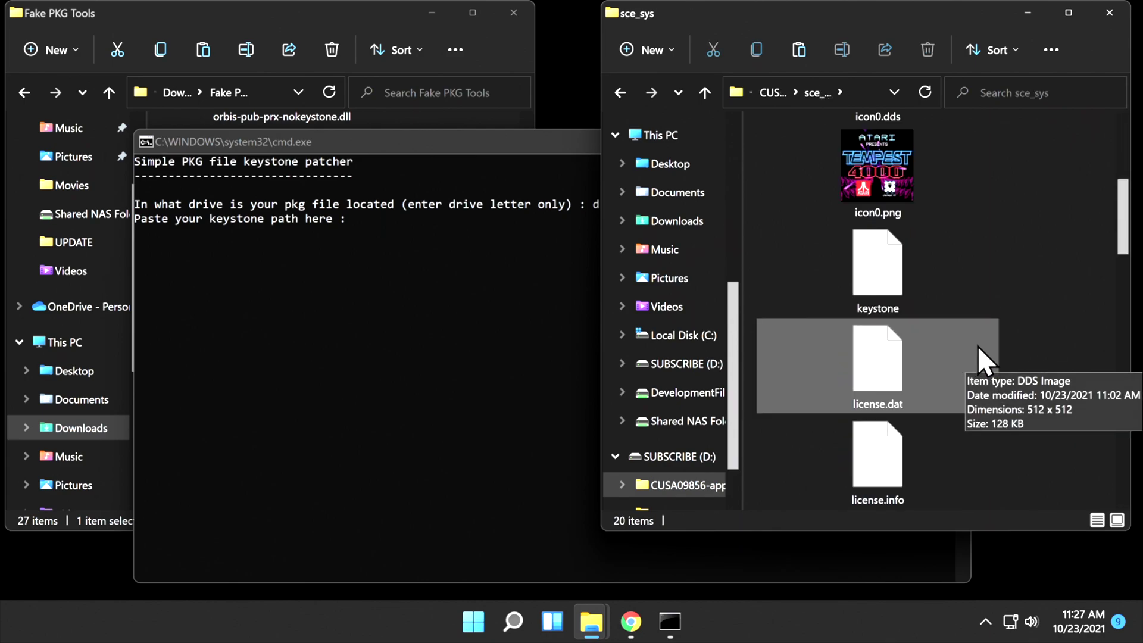
pyautogui.rightClick(887, 273)
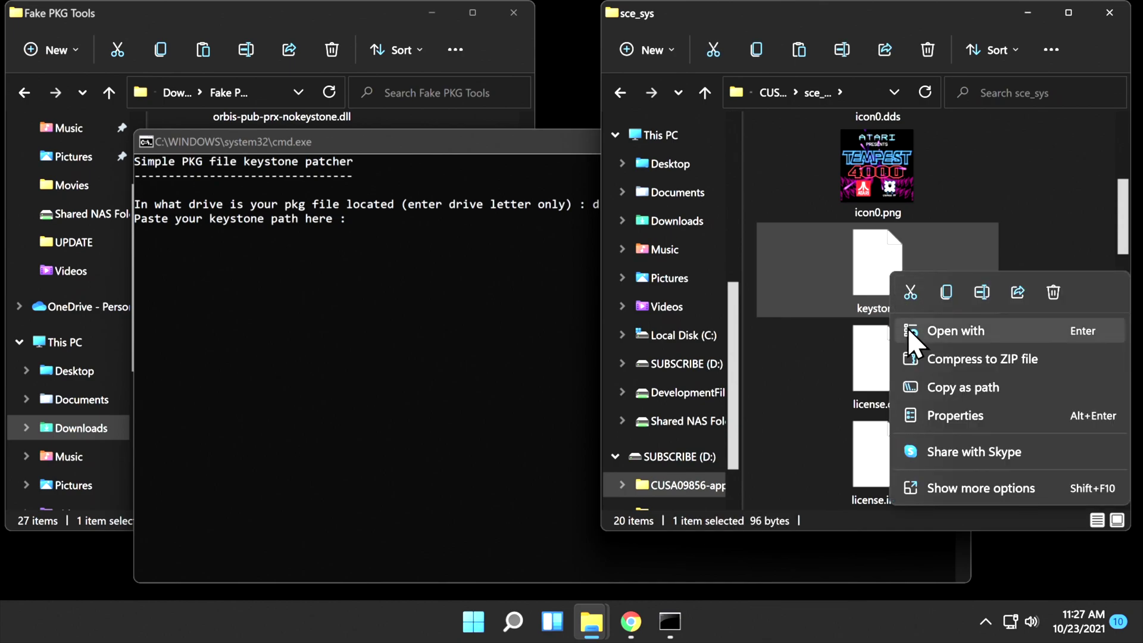
pyautogui.click(935, 416)
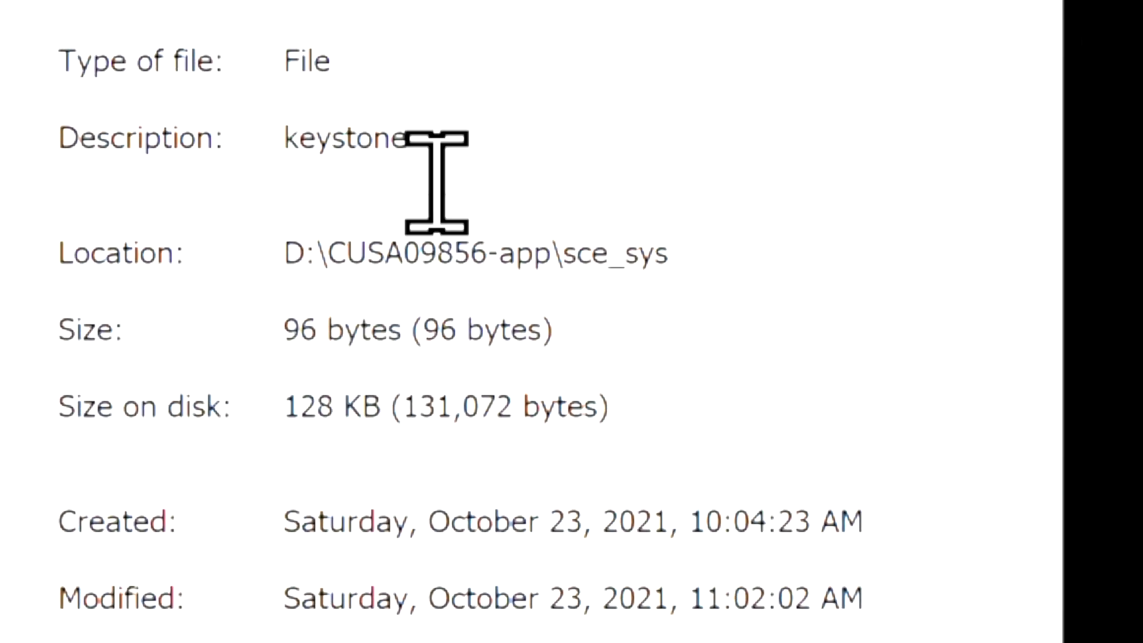
pyautogui.click(495, 245)
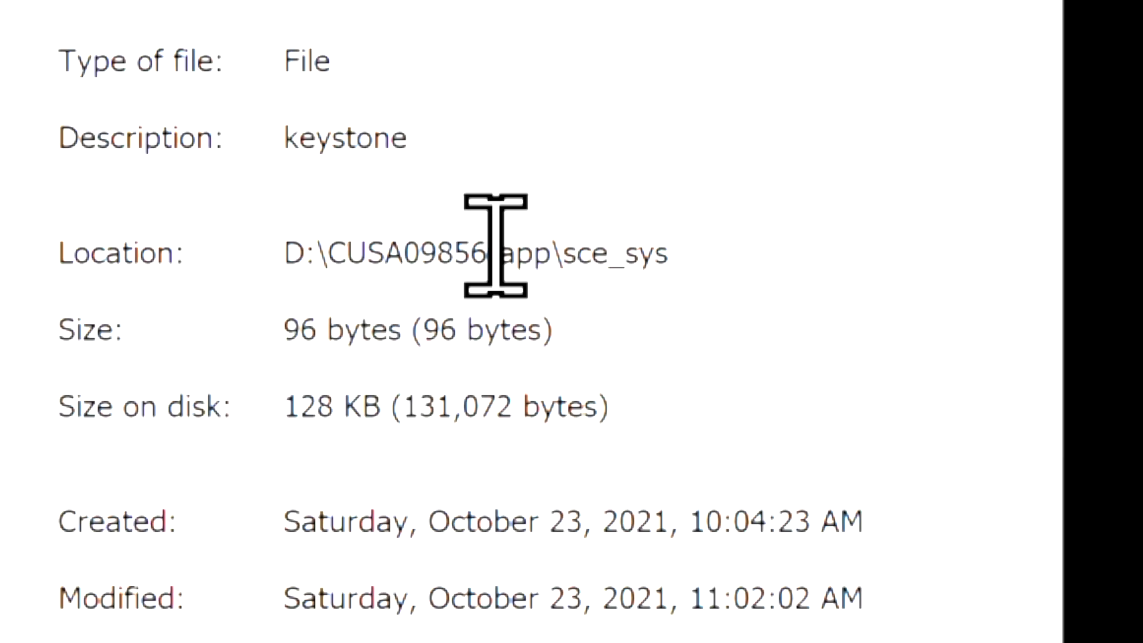
pyautogui.moveTo(684, 235); pyautogui.dragTo(284, 265)
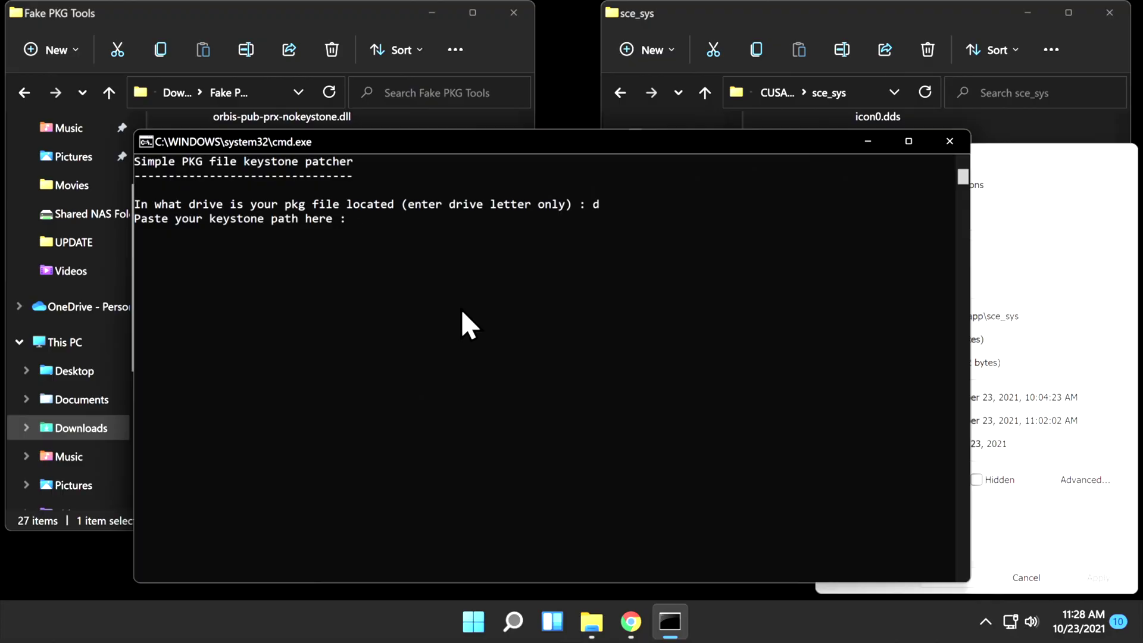
# Enter D:\CUSA09856-app\sce_sys as patch.bat's keystone path and close the keystone Properties
pyautogui.write('D:\\CUSA09856-app\\sce_sys')
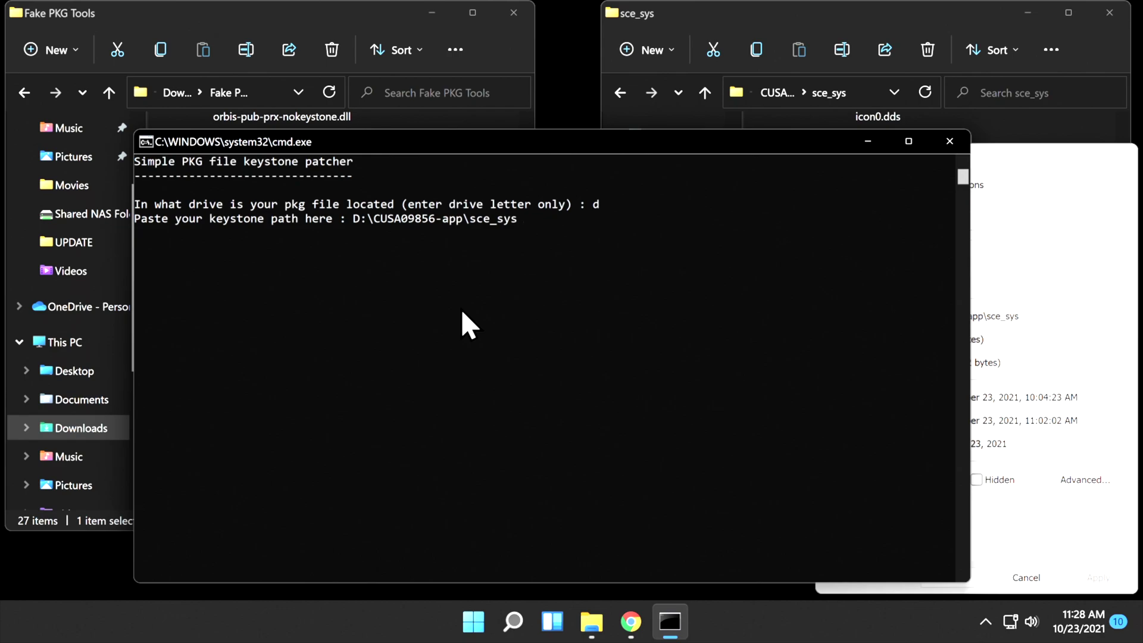
pyautogui.press('Return')
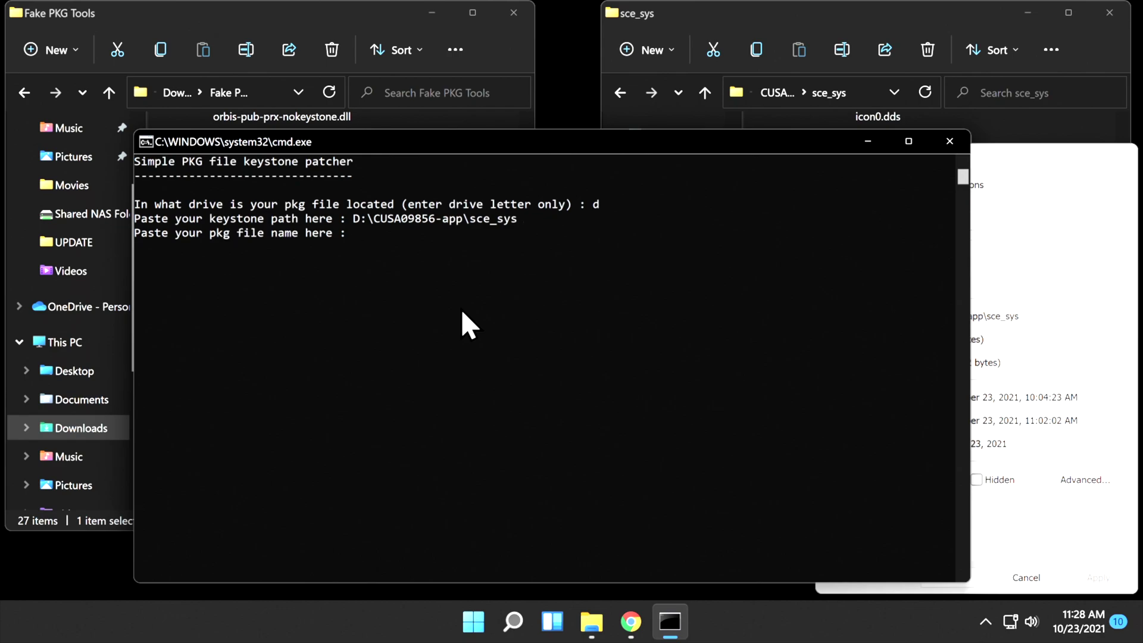
pyautogui.click(1113, 315)
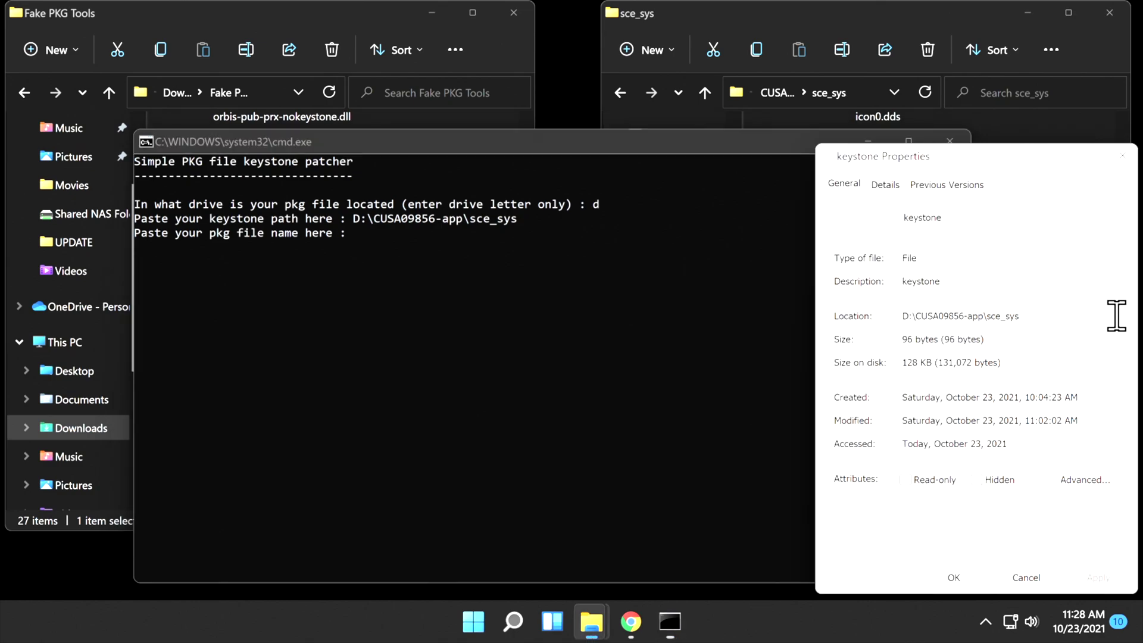
pyautogui.click(1123, 157)
pyautogui.click(1058, 280)
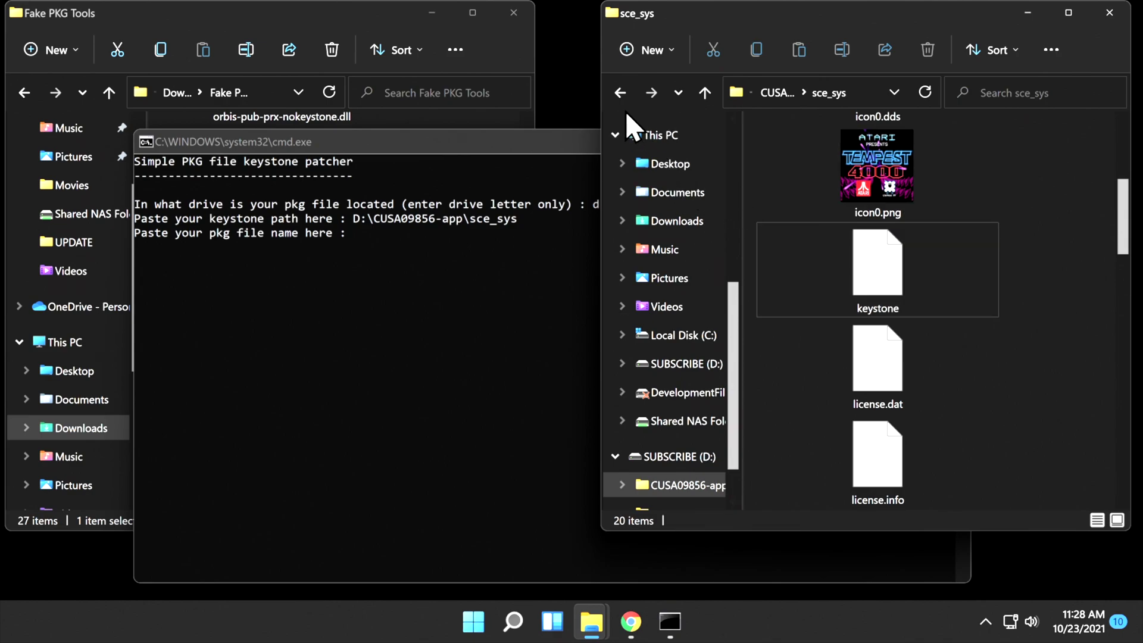
# Back at D:\, select the full UP0182-CUSA09856_00-TEMPEST400000001-A0100-V0102.pkg file name for copying
pyautogui.click(620, 93)
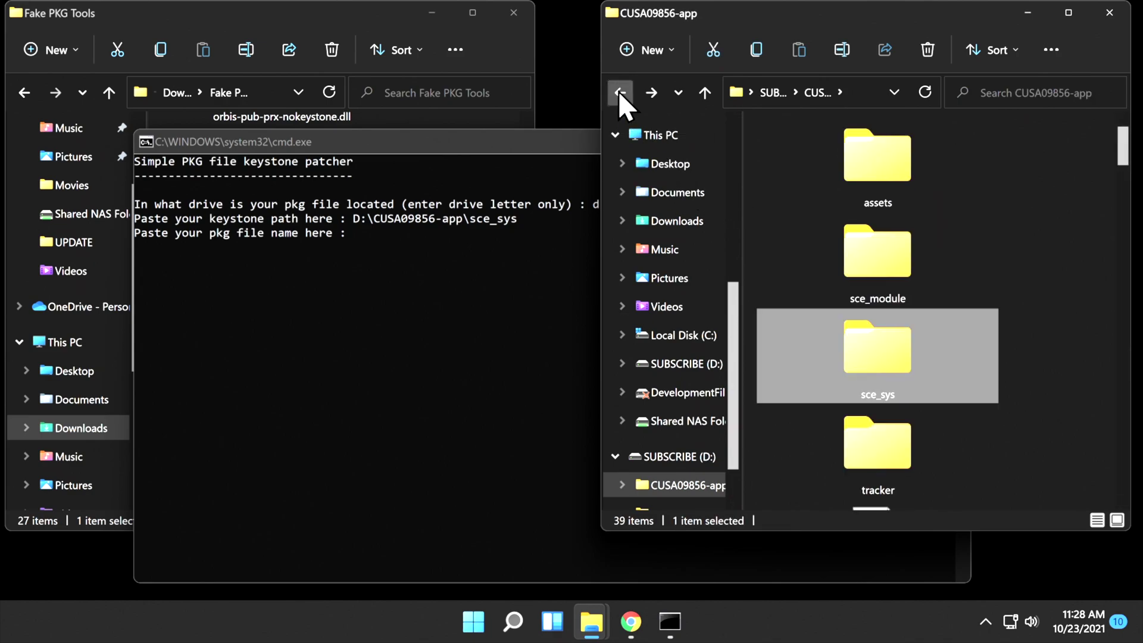
pyautogui.click(620, 93)
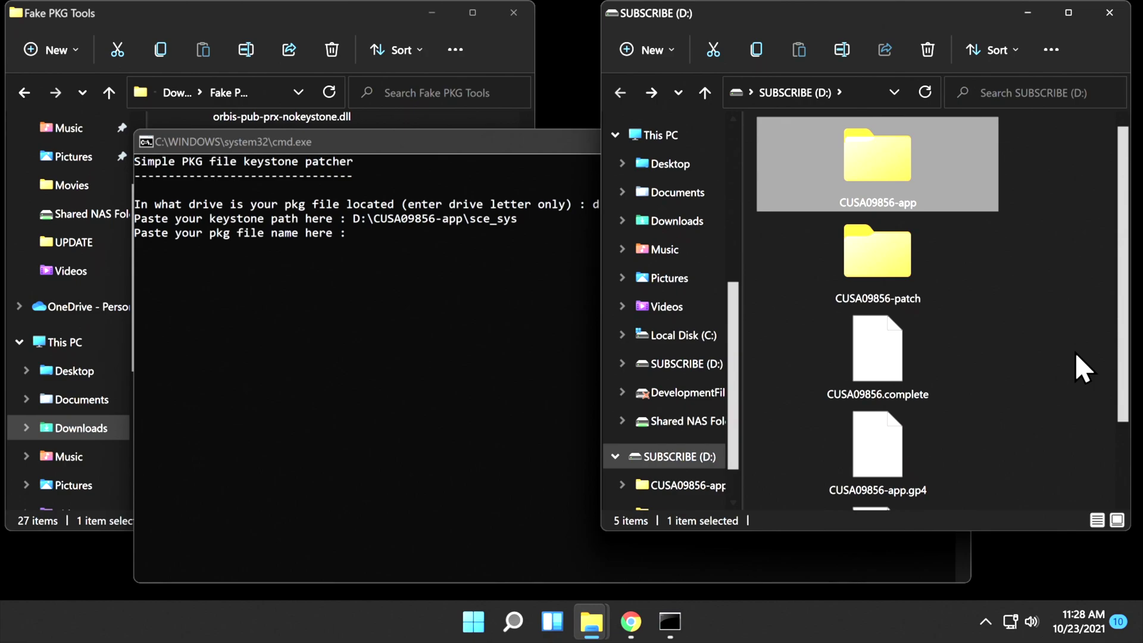
pyautogui.scroll(-2, 1037, 396)
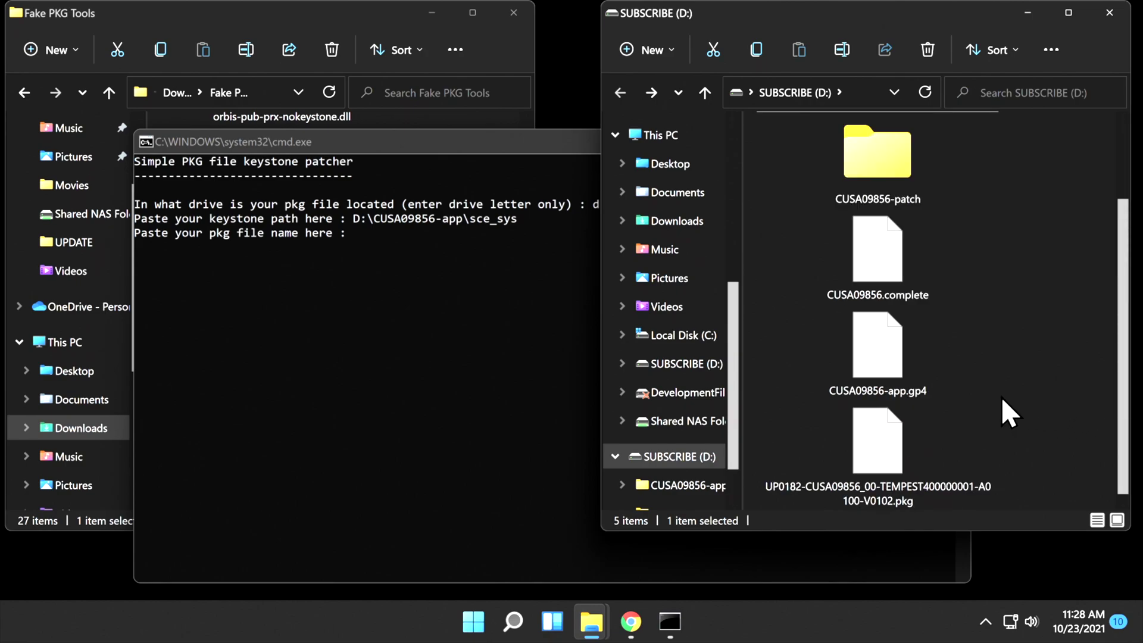
pyautogui.click(904, 493)
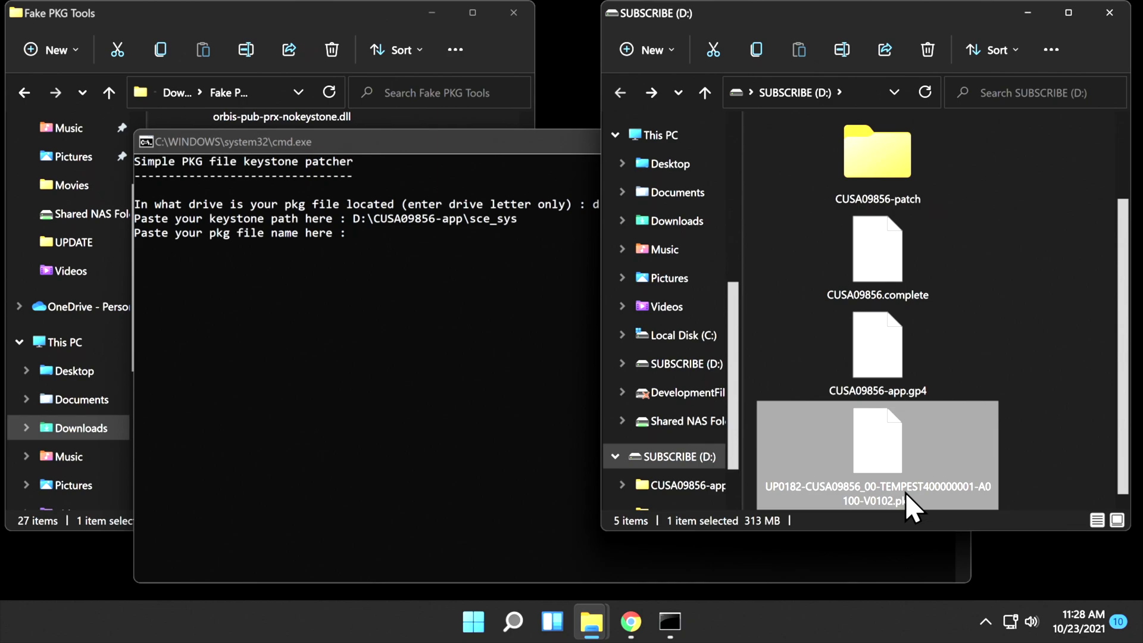
pyautogui.click(905, 493)
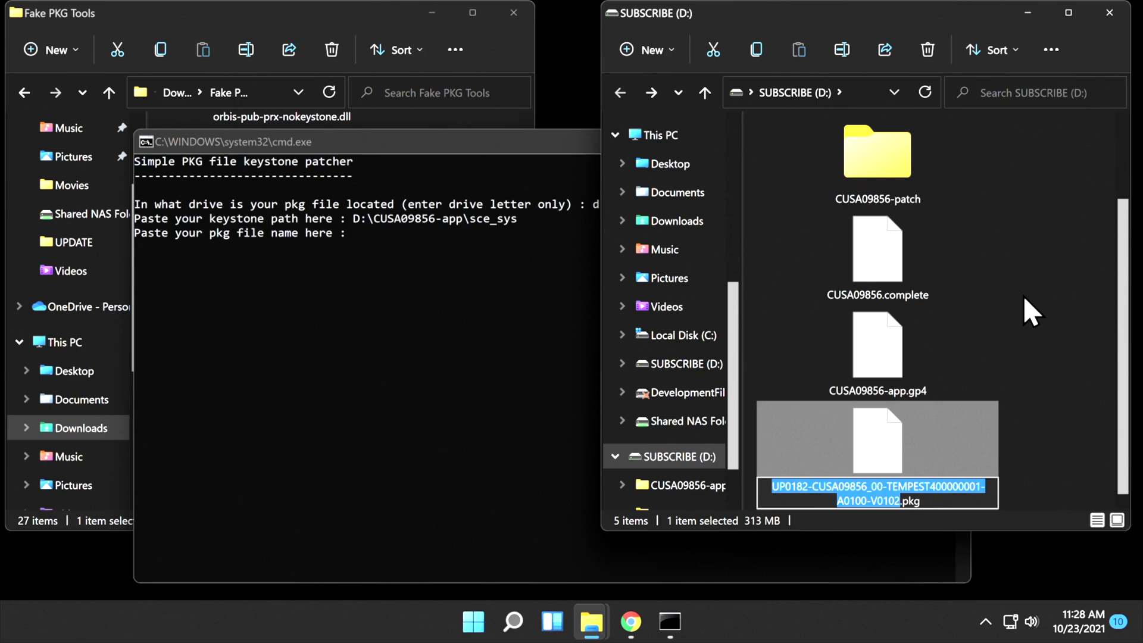
pyautogui.hotkey('shift', 'Right')
pyautogui.hotkey('shift', 'Right')
pyautogui.hotkey('shift', 'Right')
pyautogui.hotkey('shift', 'Right')
pyautogui.hotkey('ctrl', 'c')
# Paste the pkg file name into patch.bat and submit it to patch the package
pyautogui.click(436, 293)
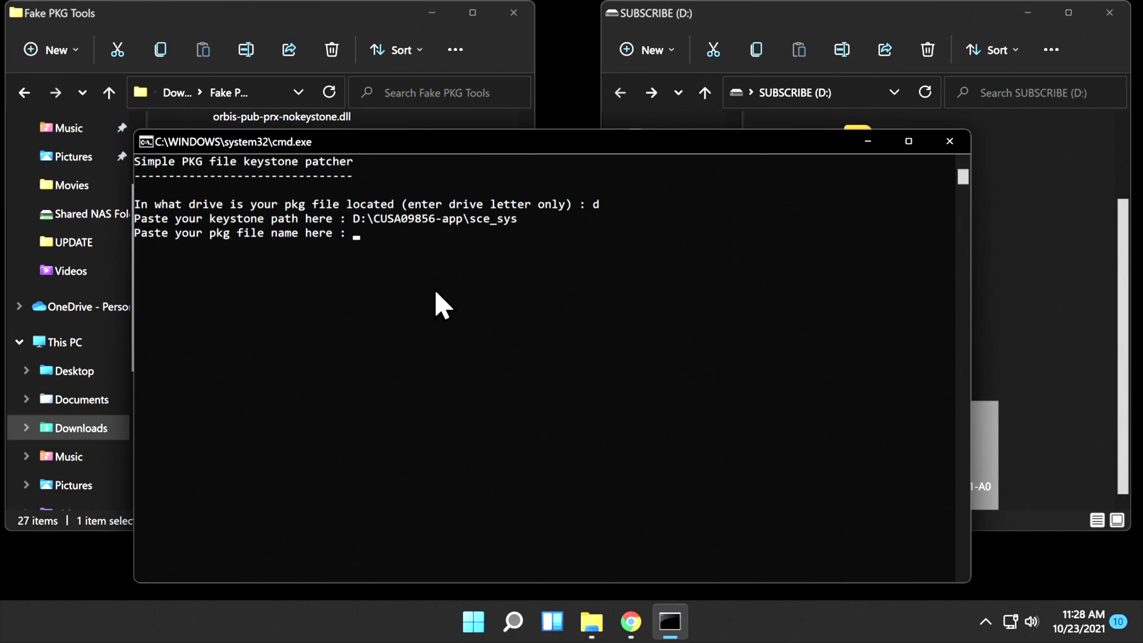
pyautogui.hotkey('ctrl', 'v')
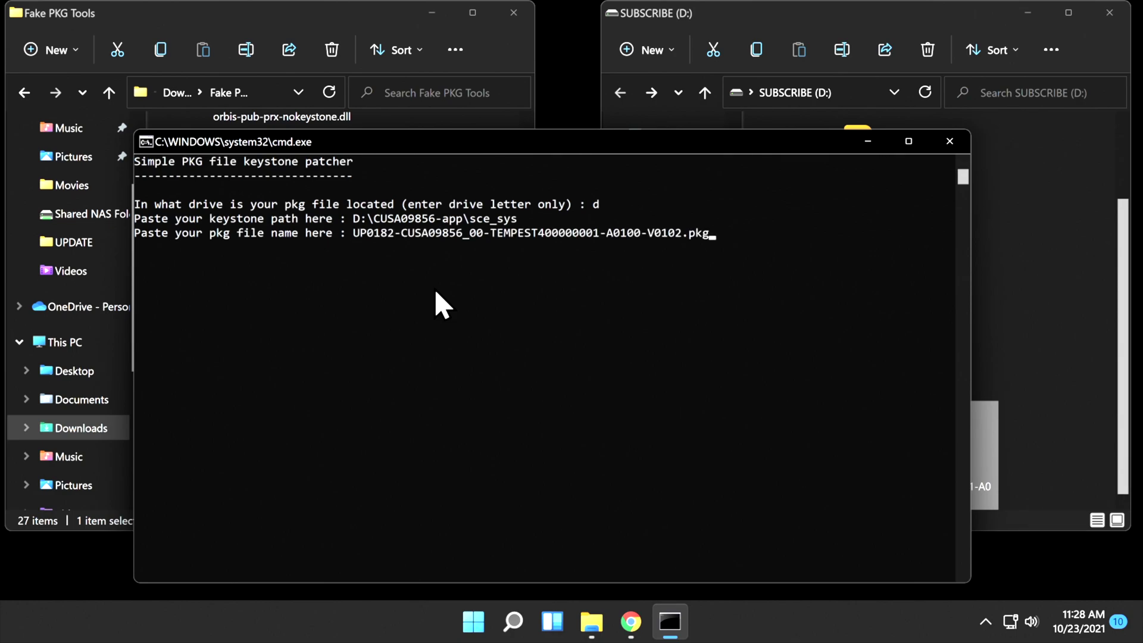
pyautogui.press('Return')
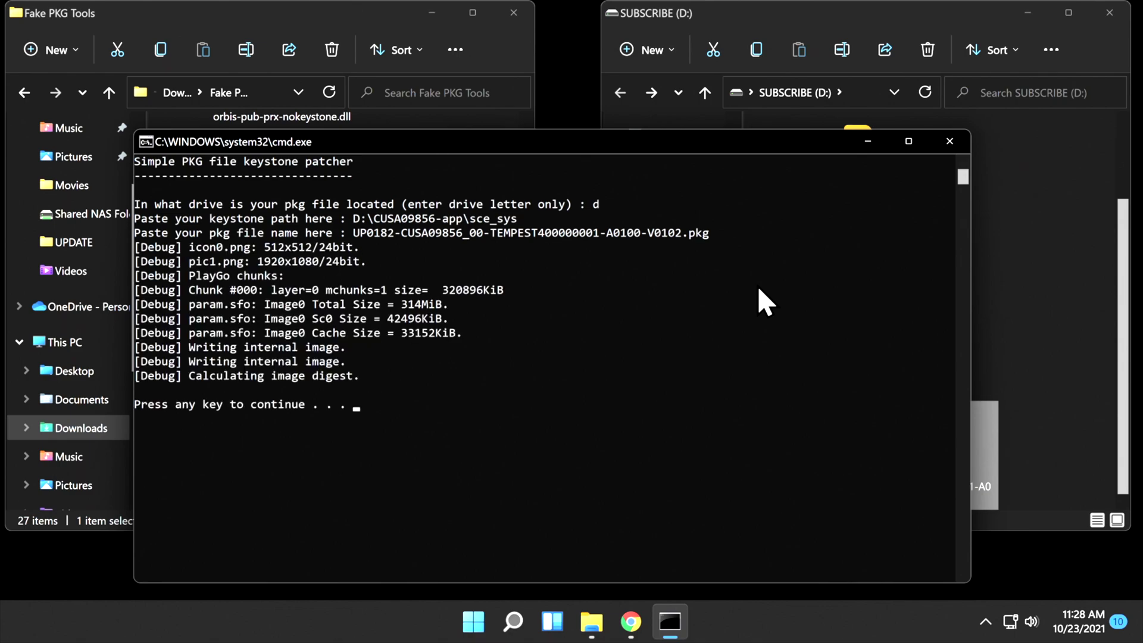
# Dismiss the finished patcher and close the SUBSCRIBE (D:) and Fake PKG Tools windows
pyautogui.press('Return')
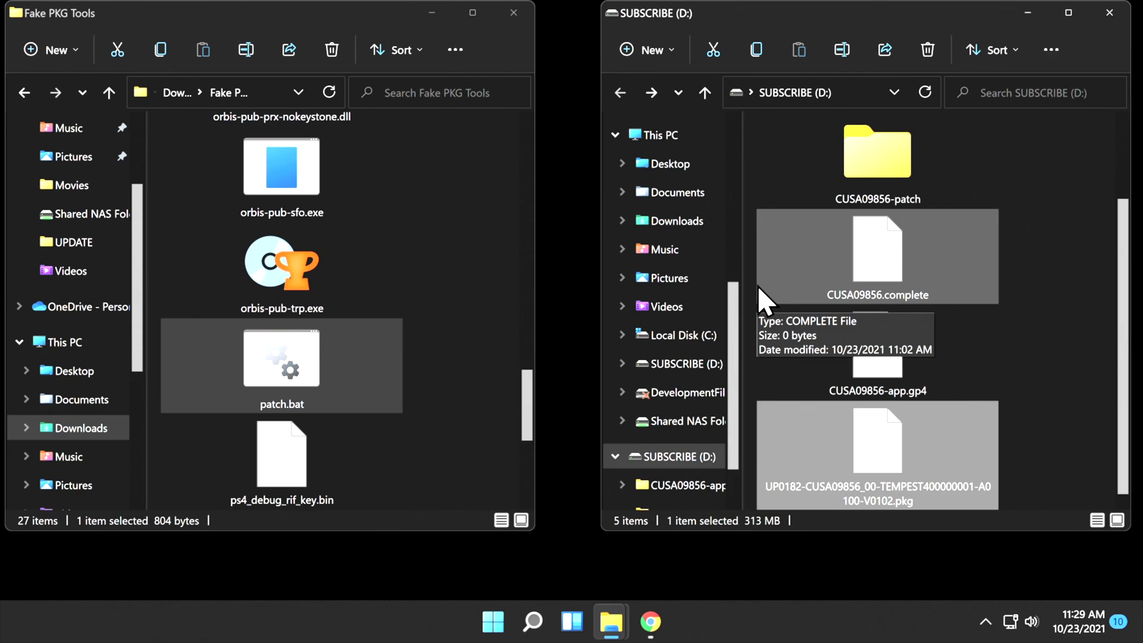
pyautogui.click(1104, 12)
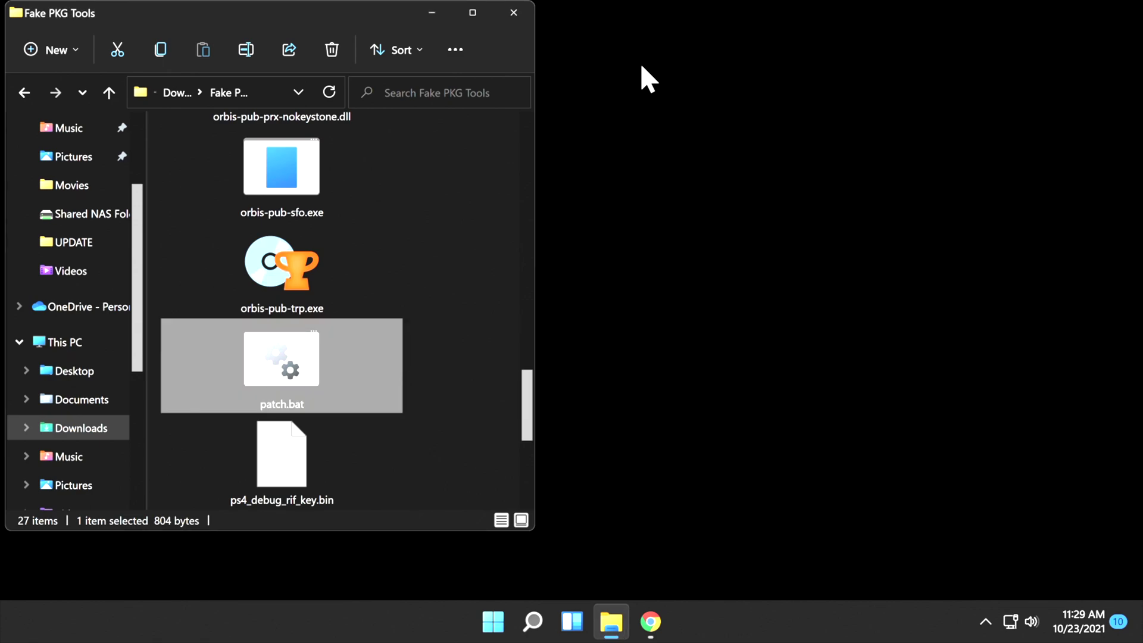
pyautogui.click(503, 17)
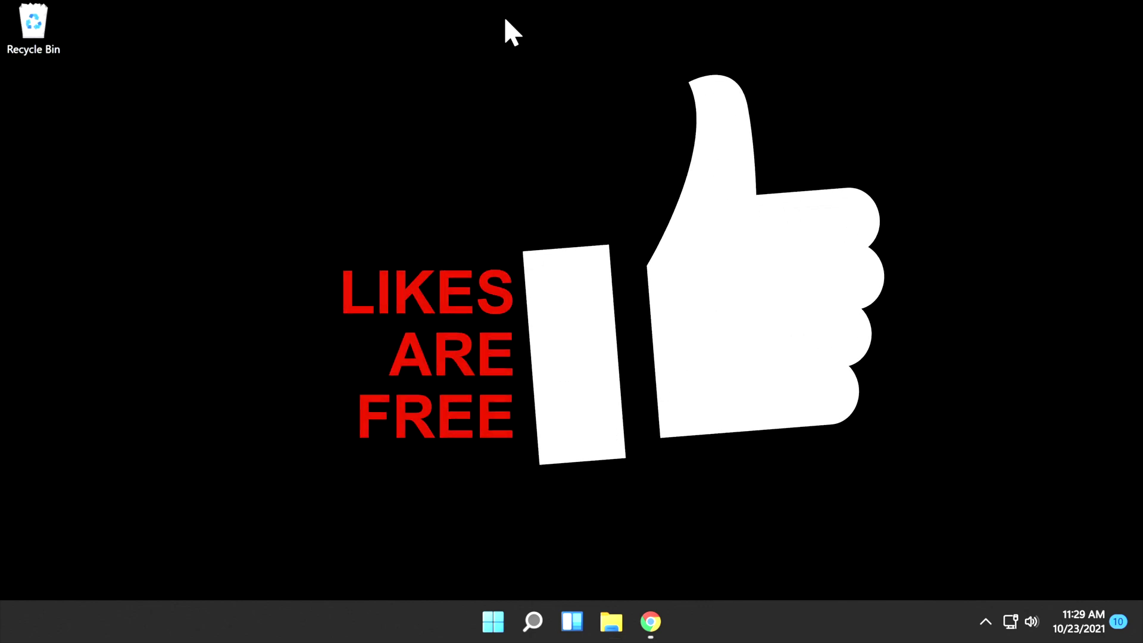
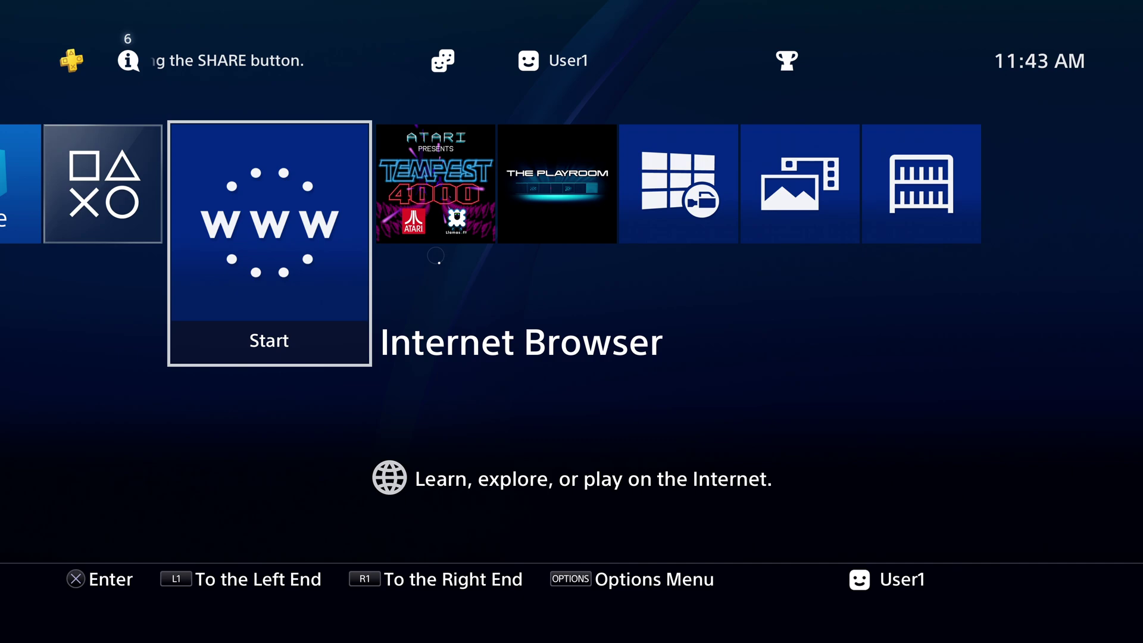
# Delete the Tempest 4000 tile through its OPTIONS menu, confirming the deletion with OK
pyautogui.press('Right')
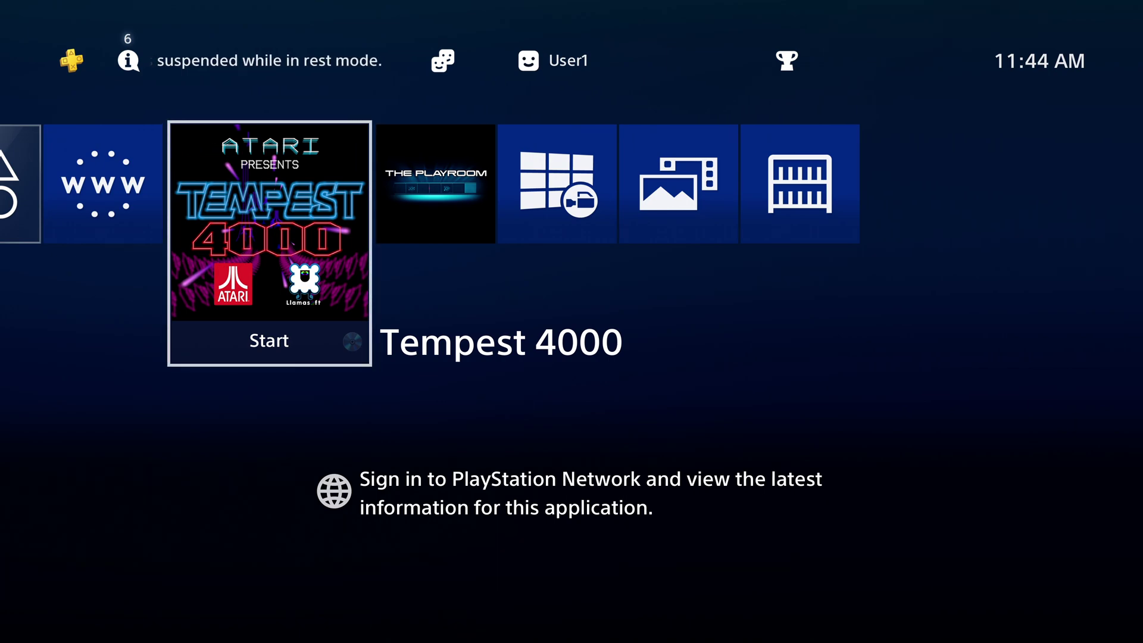
pyautogui.press('o')
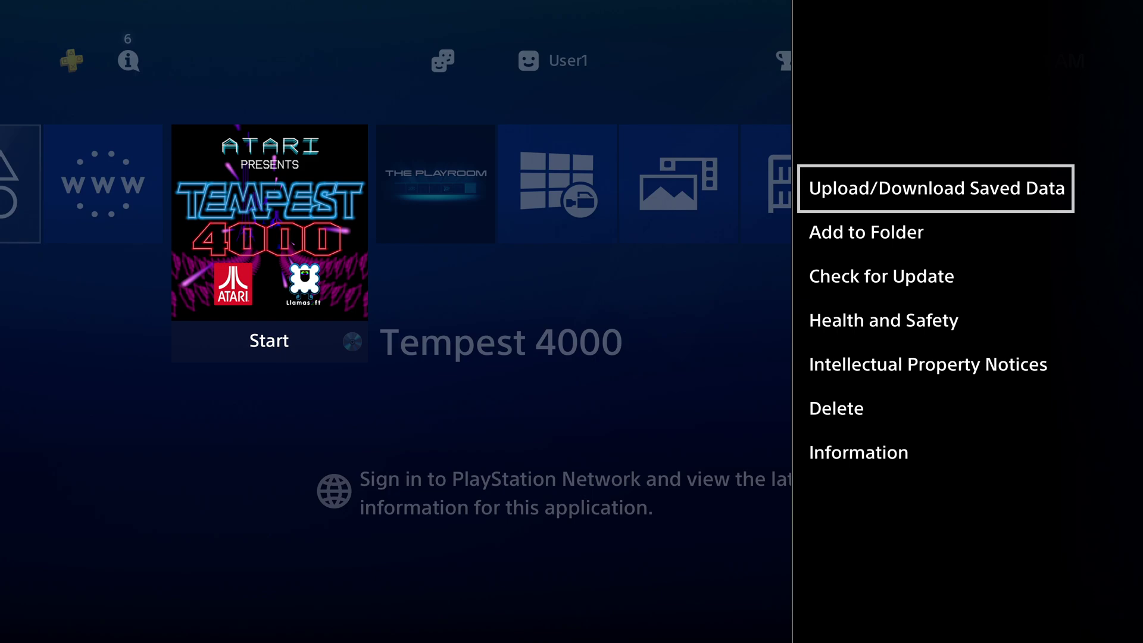
pyautogui.press('Down')
pyautogui.press('Down')
pyautogui.press('Down')
pyautogui.press('Down')
pyautogui.press('Down')
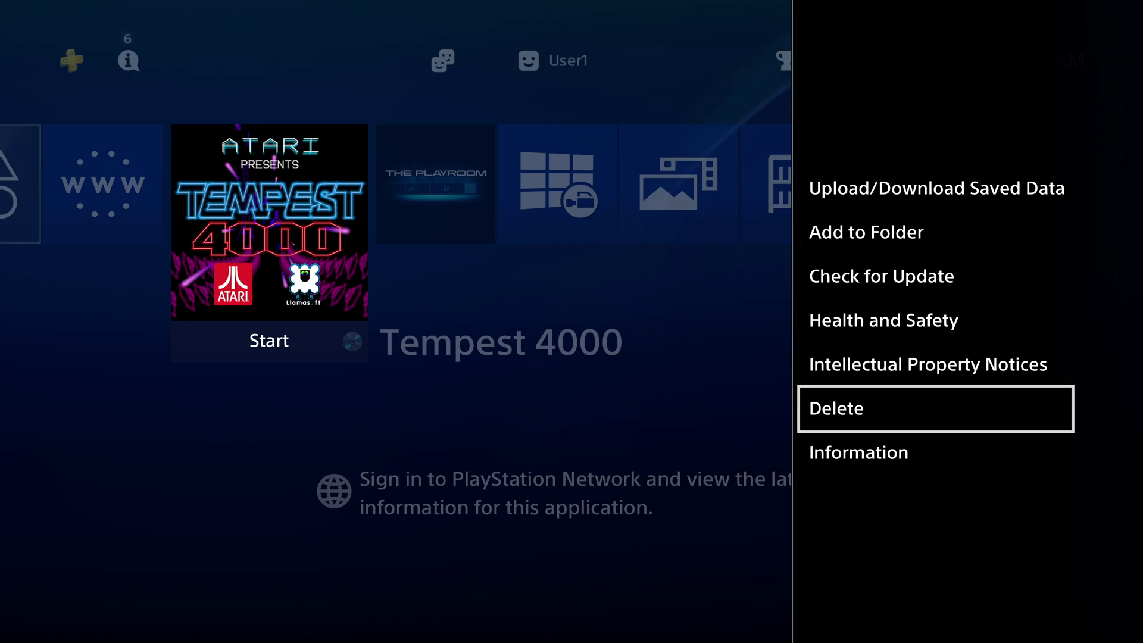
pyautogui.press('Return')
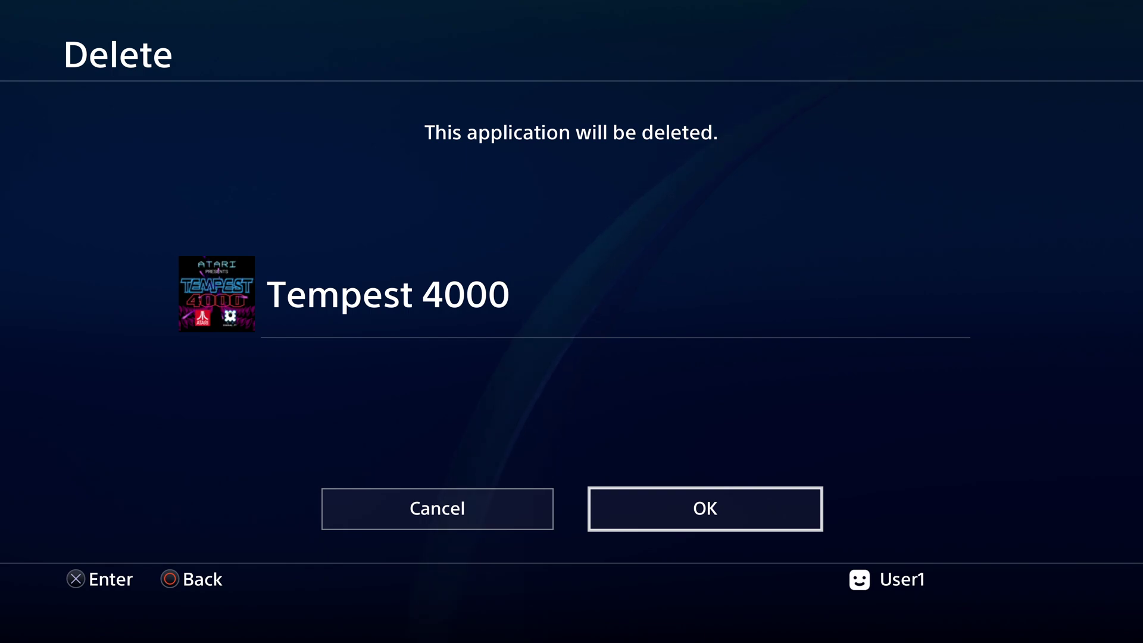
pyautogui.press('Return')
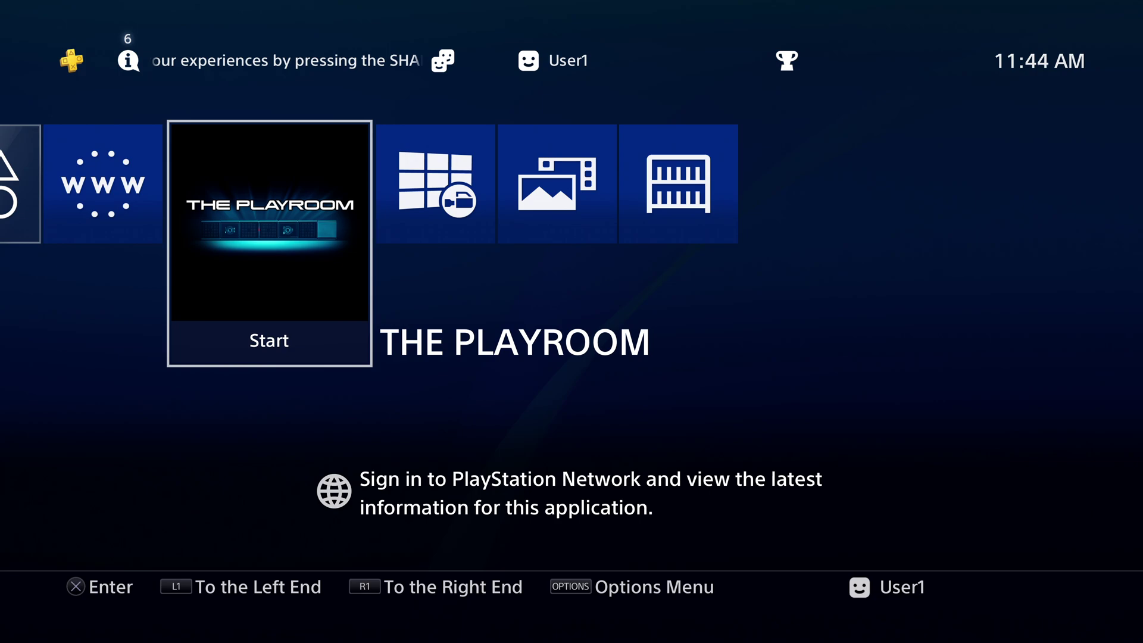
# Go to Settings in the function area and enter the ★Debug Settings menu
pyautogui.press('Up')
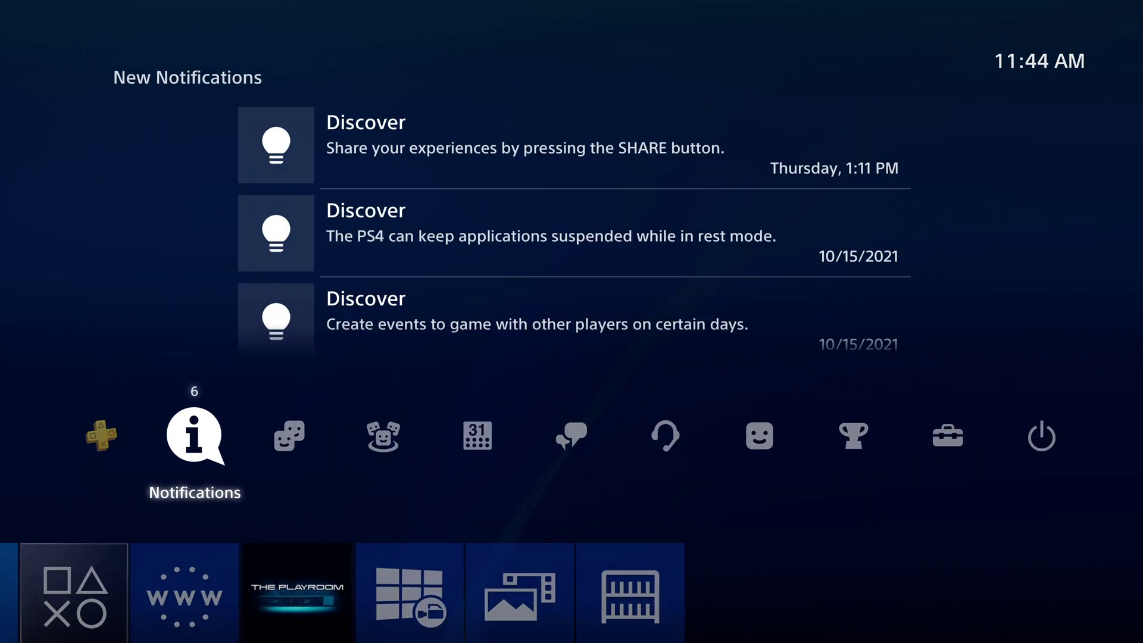
pyautogui.press('Right')
pyautogui.press('Right')
pyautogui.press('Right')
pyautogui.press('Right')
pyautogui.press('Right')
pyautogui.press('Right')
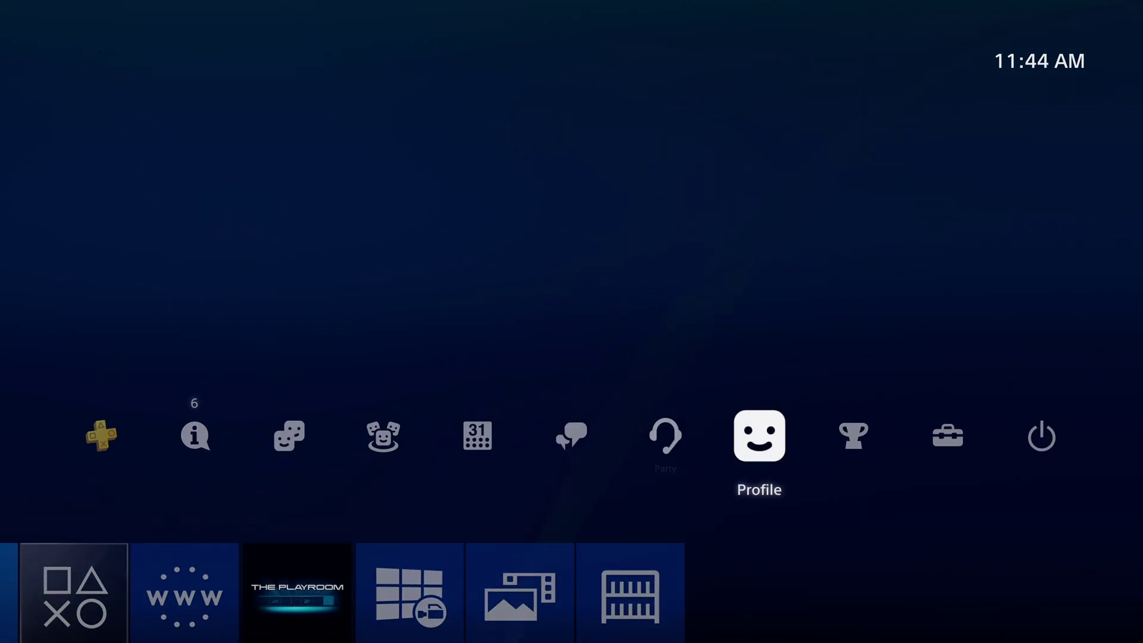
pyautogui.press('Right')
pyautogui.press('Right')
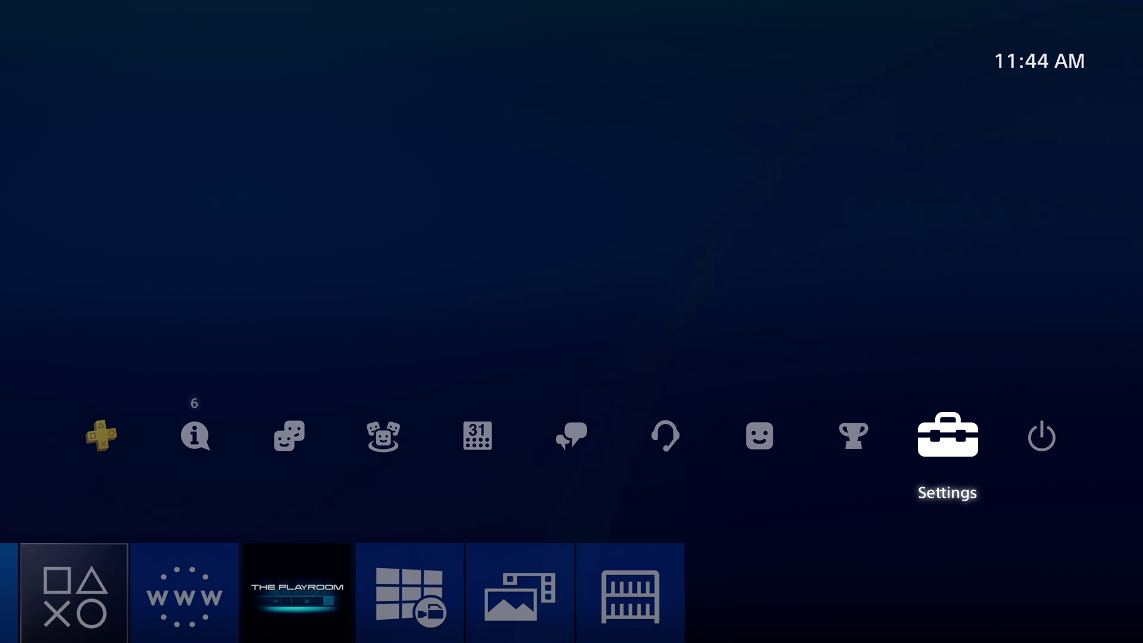
pyautogui.press('Return')
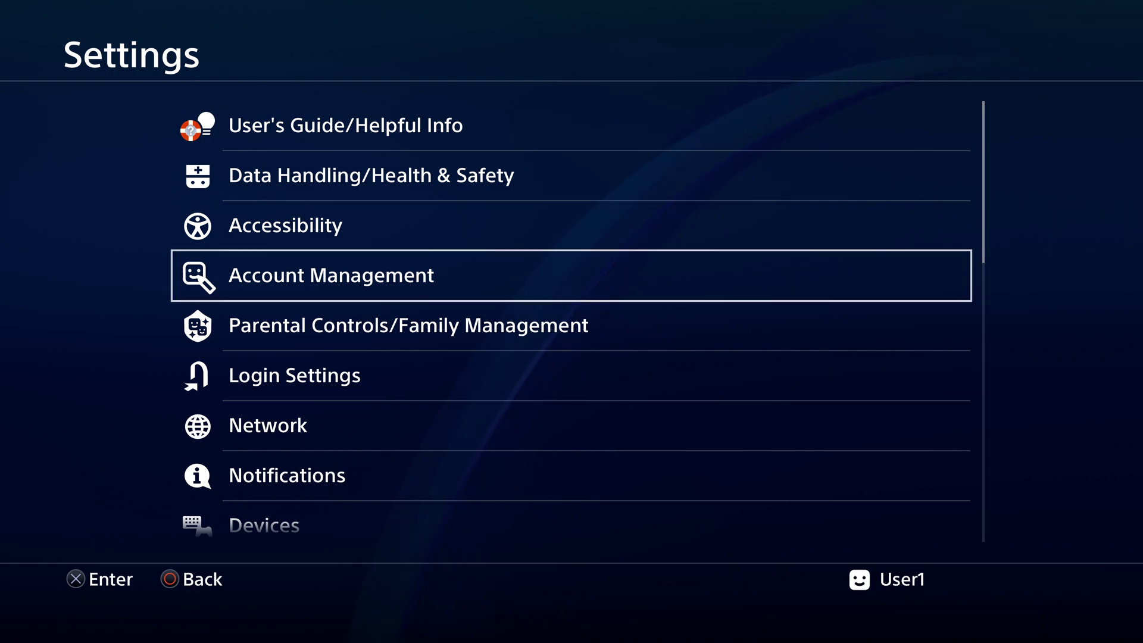
pyautogui.press('Down')
pyautogui.press('Down')
pyautogui.press('Down')
pyautogui.press('Down')
pyautogui.press('Down')
pyautogui.press('Down')
pyautogui.press('Down')
pyautogui.press('Down')
pyautogui.press('Down')
pyautogui.press('Down')
pyautogui.press('Down')
pyautogui.press('Down')
pyautogui.press('Down')
pyautogui.press('Down')
pyautogui.press('Down')
pyautogui.press('Down')
pyautogui.press('Down')
pyautogui.press('Down')
pyautogui.press('Down')
pyautogui.press('Down')
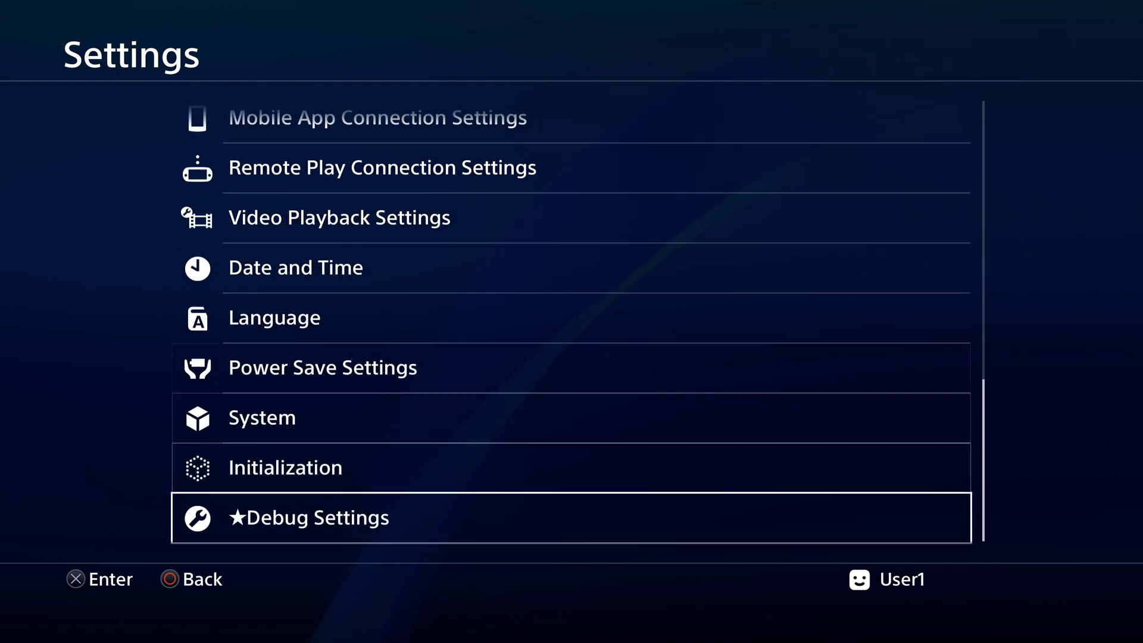
pyautogui.press('Return')
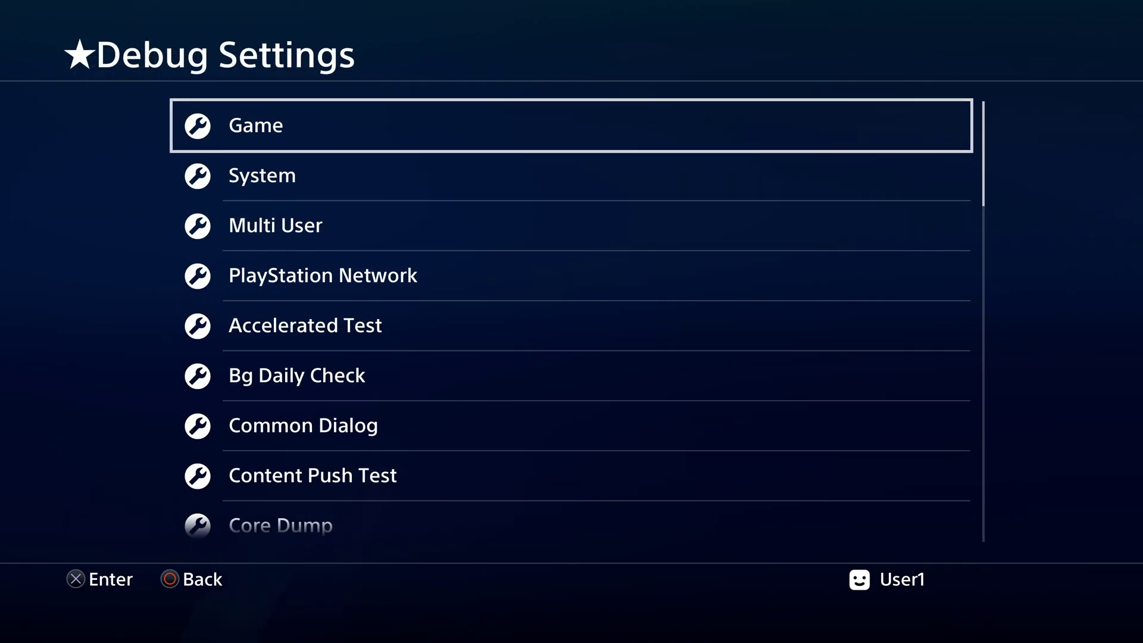
# Install UP0182-CUSA09856_00-TEMPEST400000001-A0100-V0102.pkg from Game > Package Installer
pyautogui.press('Return')
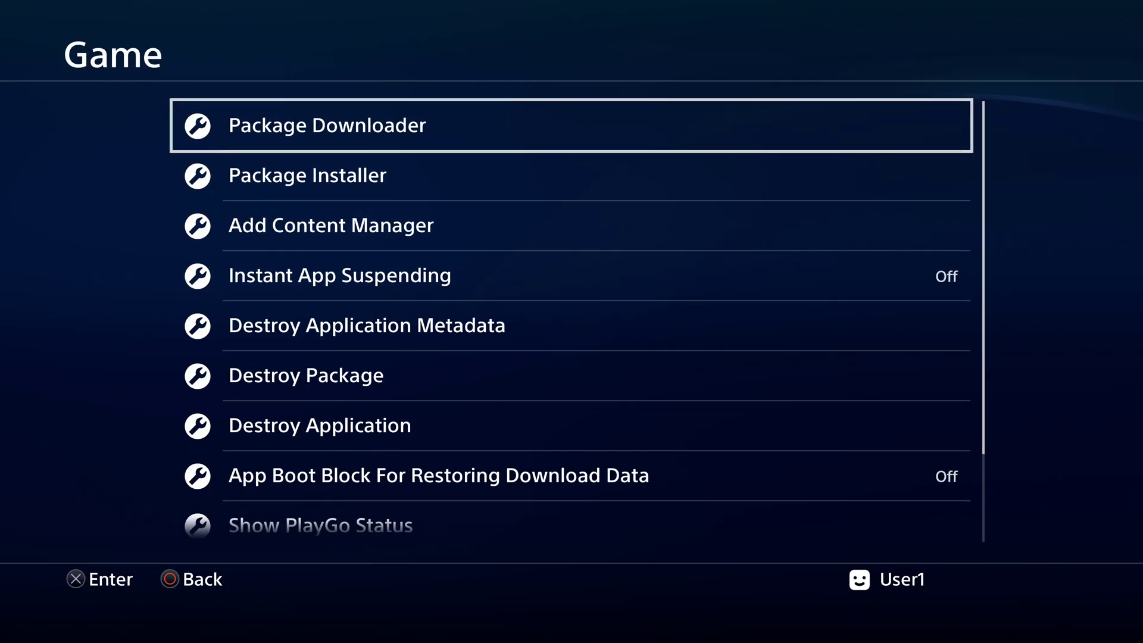
pyautogui.press('Down')
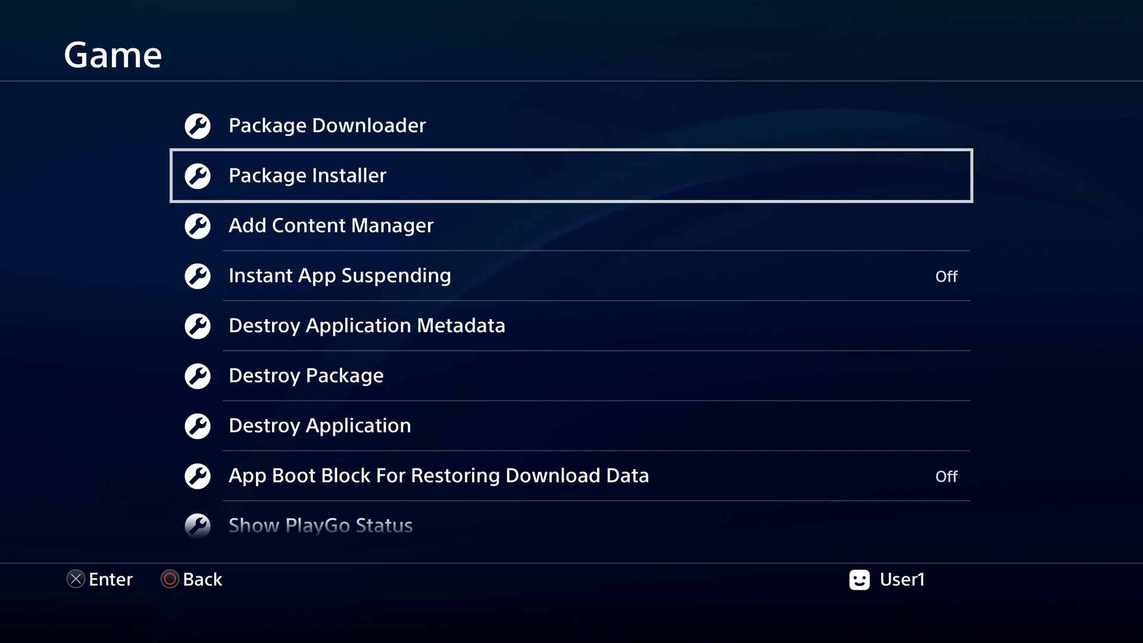
pyautogui.press('Return')
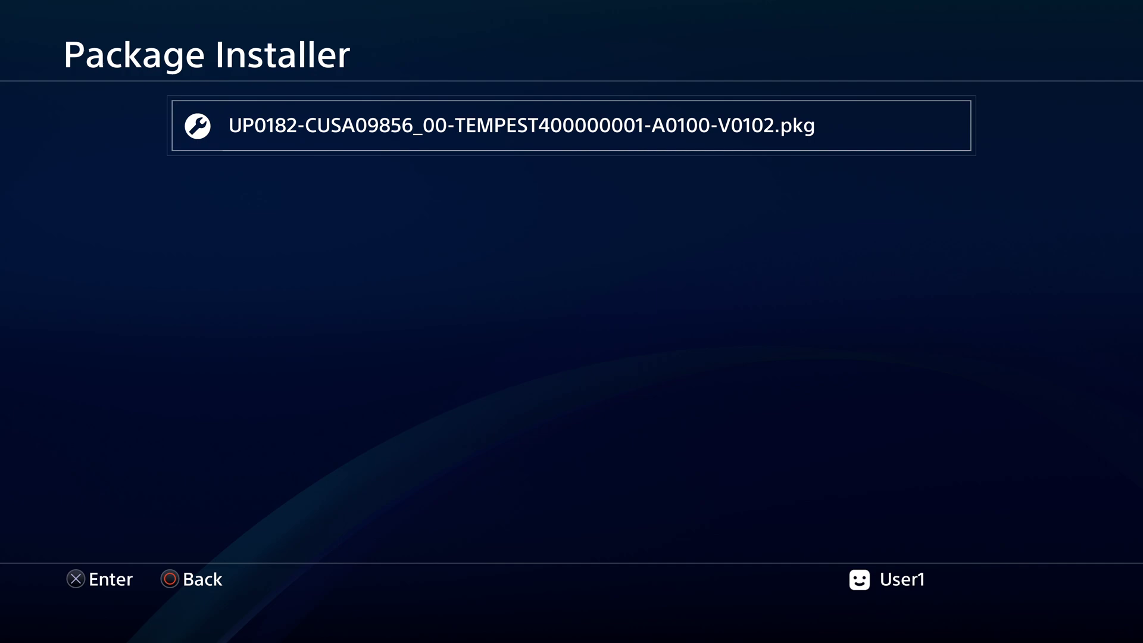
pyautogui.press('Return')
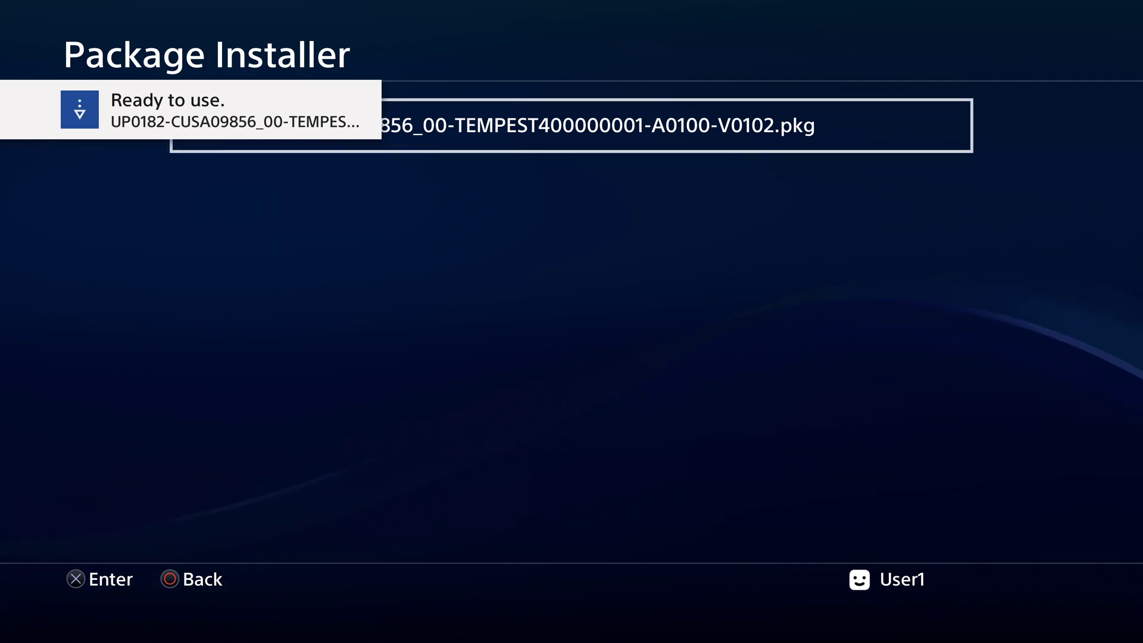
# Exit Debug Settings to the home screen and highlight the reinstalled Tempest 4000 tile
pyautogui.press('Escape')
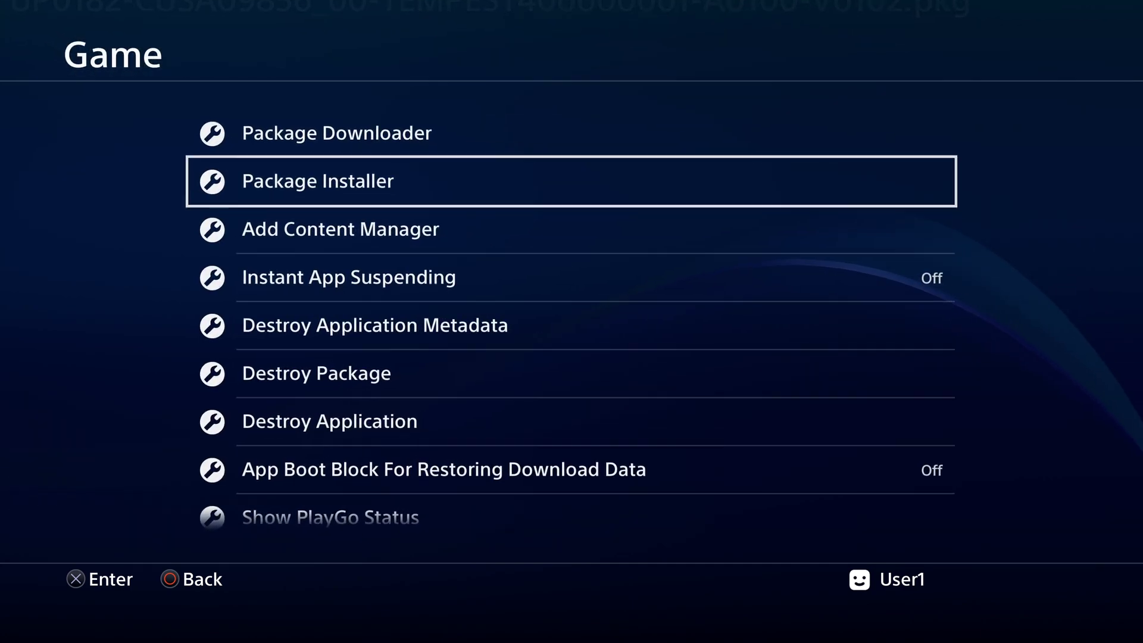
pyautogui.press('Escape')
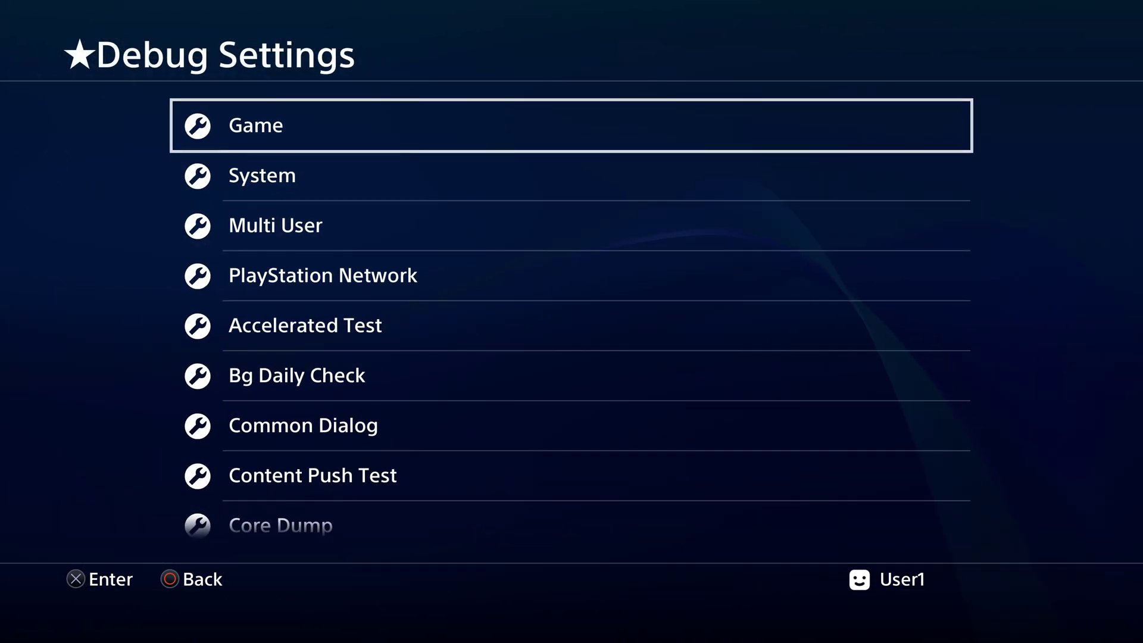
pyautogui.press('Escape')
pyautogui.press('Escape')
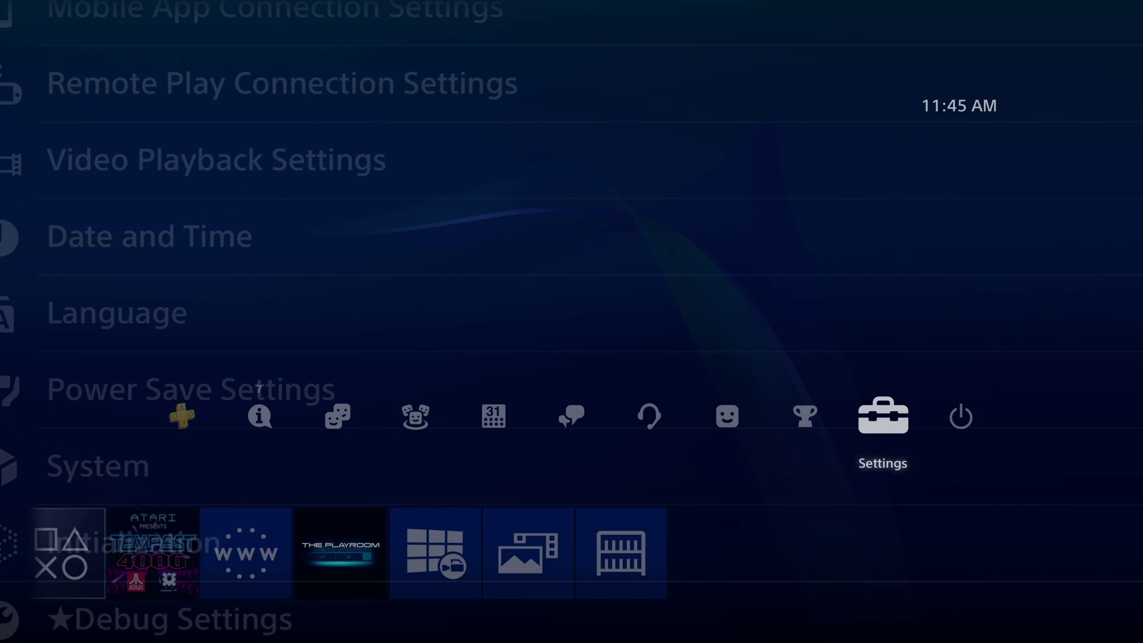
pyautogui.press('Down')
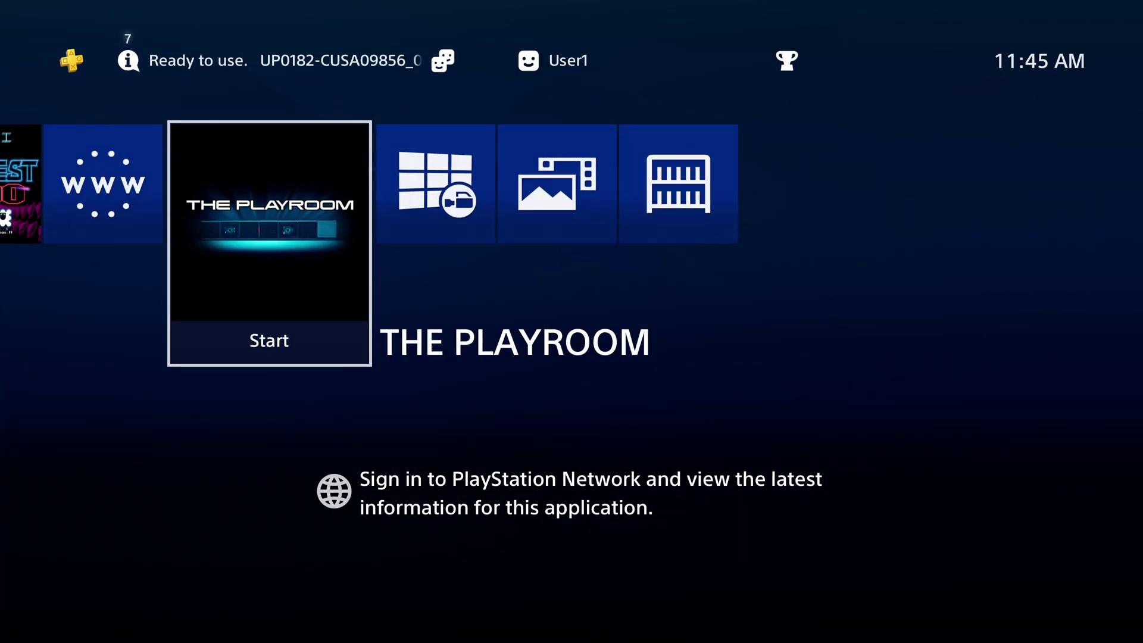
pyautogui.press('Left')
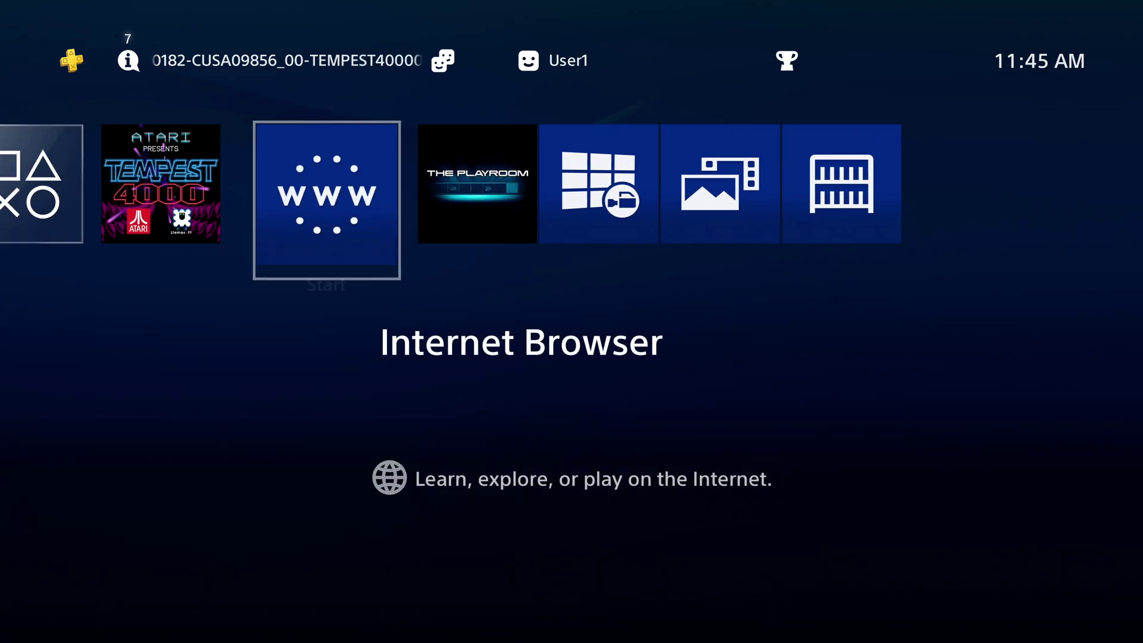
pyautogui.press('Left')
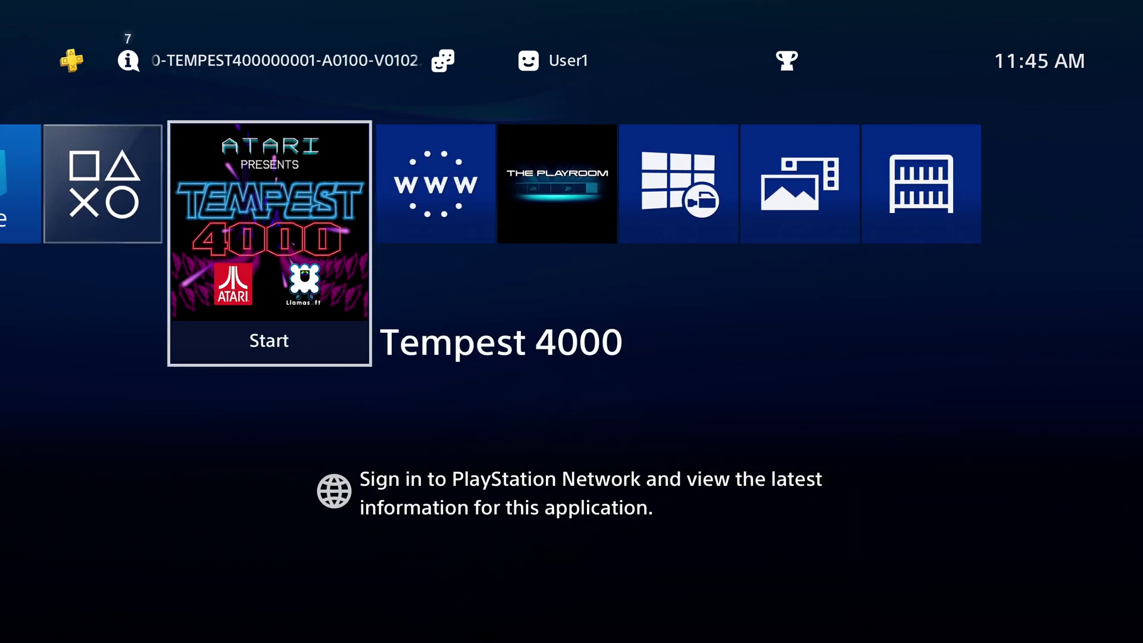